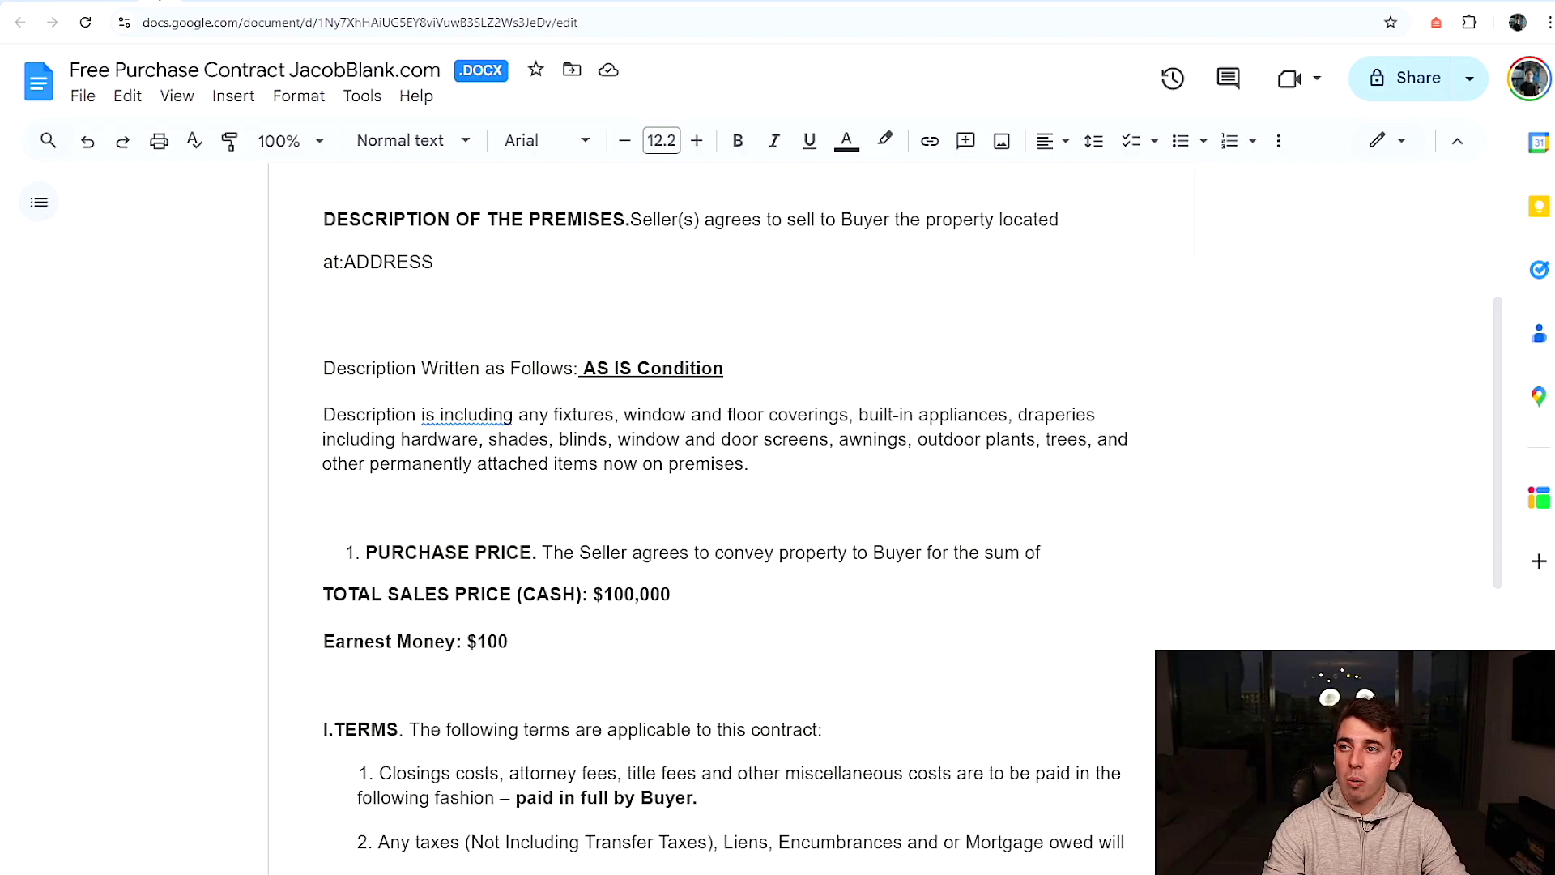
Examine the contract's opening clauses for the date, seller name, buyer LLC and property address placeholders.
{"action": "scroll", "coordinate": [305, 320], "scroll_direction": "up", "scroll_amount": 5}
{"action": "scroll", "coordinate": [462, 415], "scroll_direction": "down", "scroll_amount": 3}
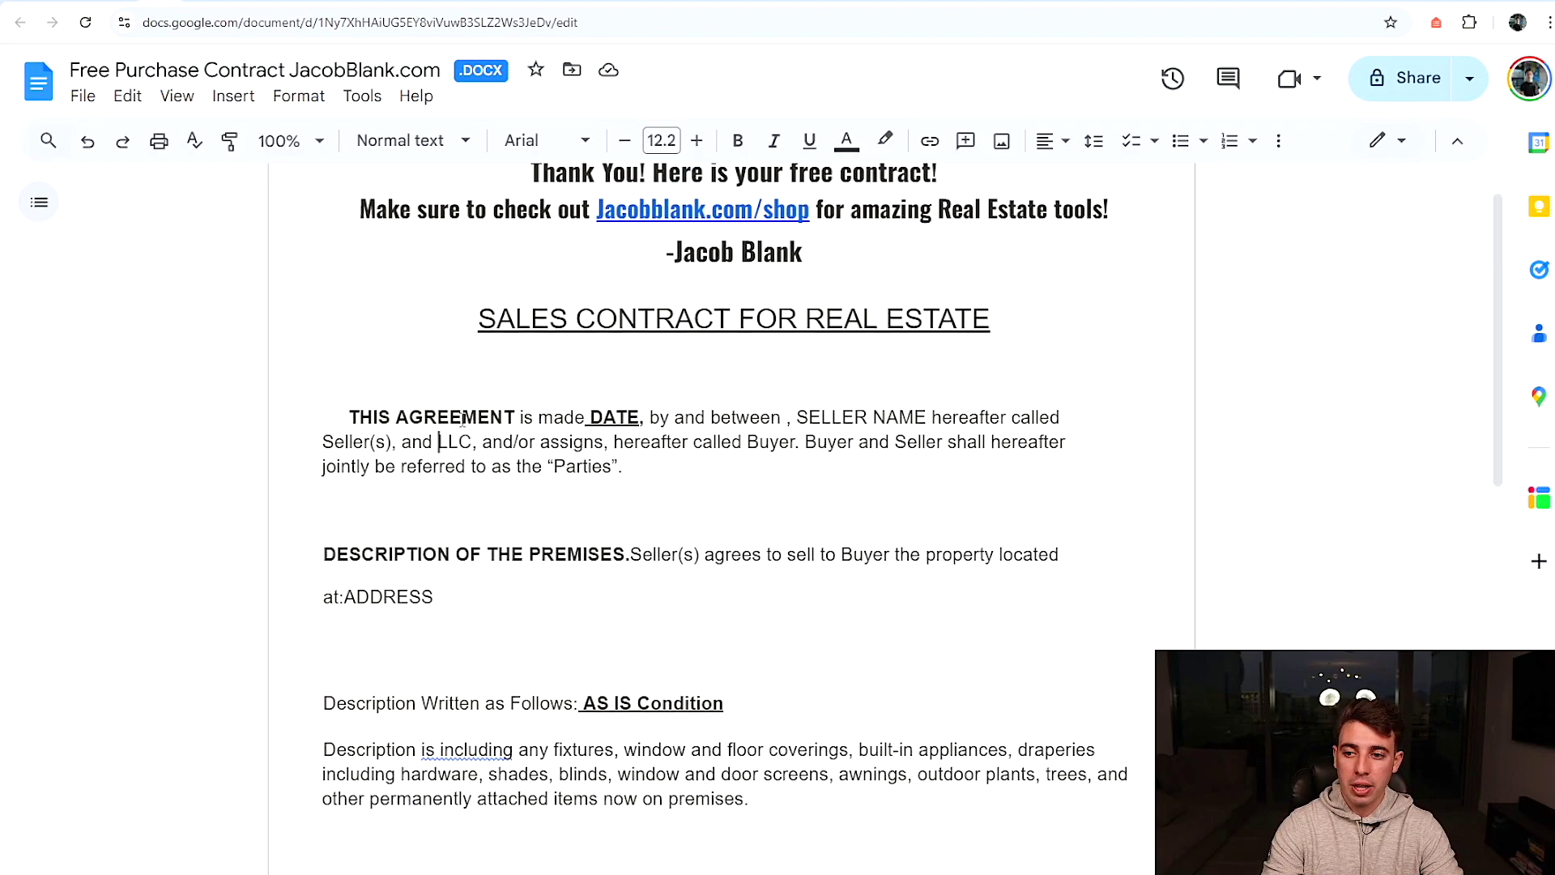
{"action": "scroll", "coordinate": [461, 414], "scroll_direction": "down", "scroll_amount": 1}
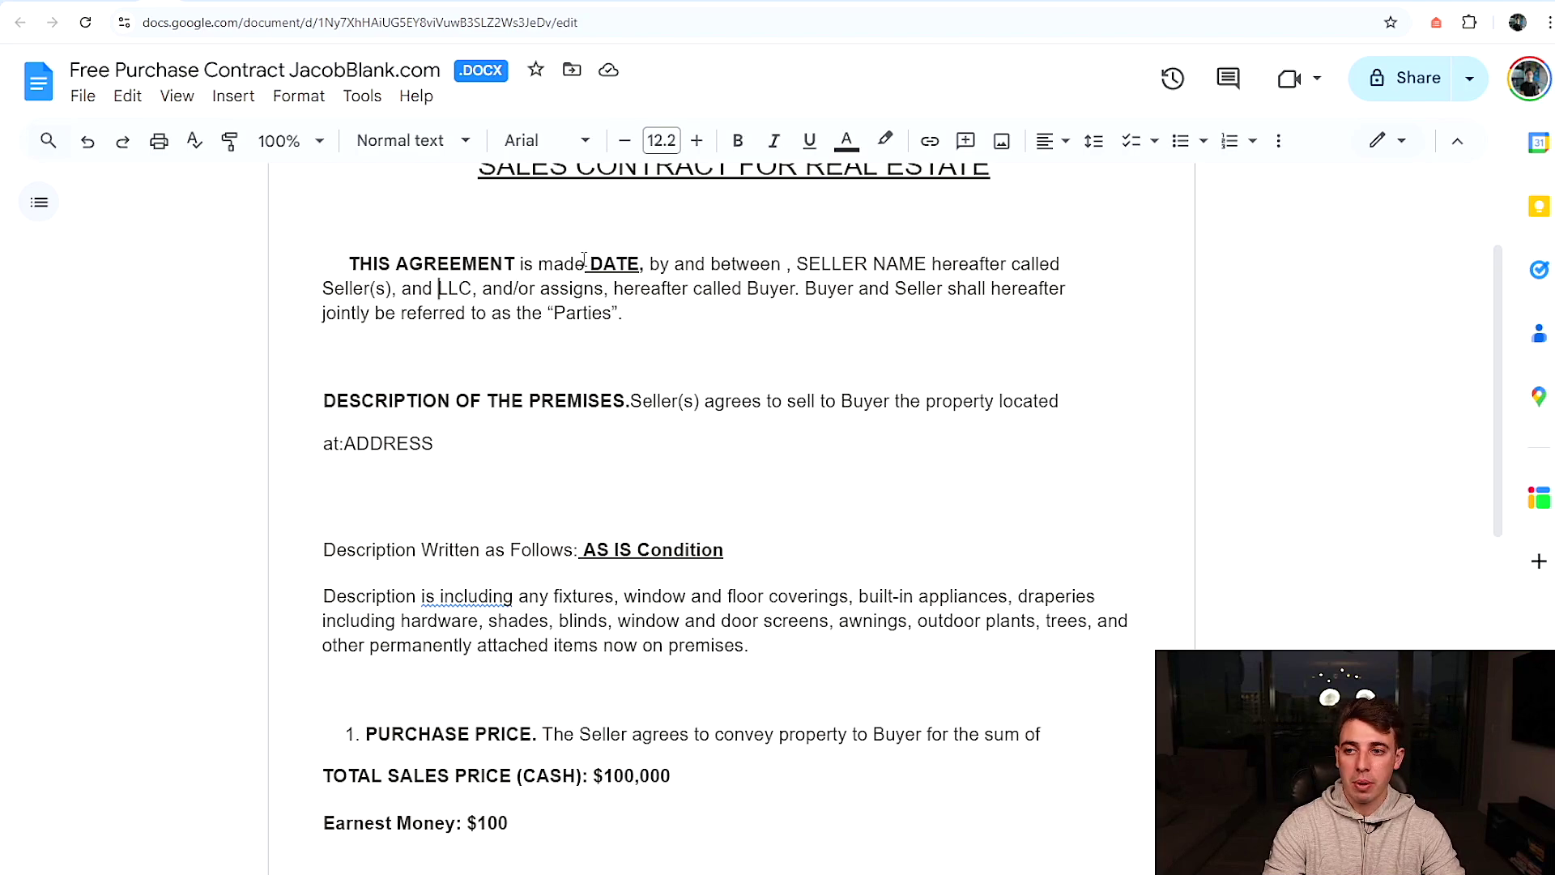
{"action": "left_click_drag", "start_coordinate": [585, 261], "coordinate": [640, 261]}
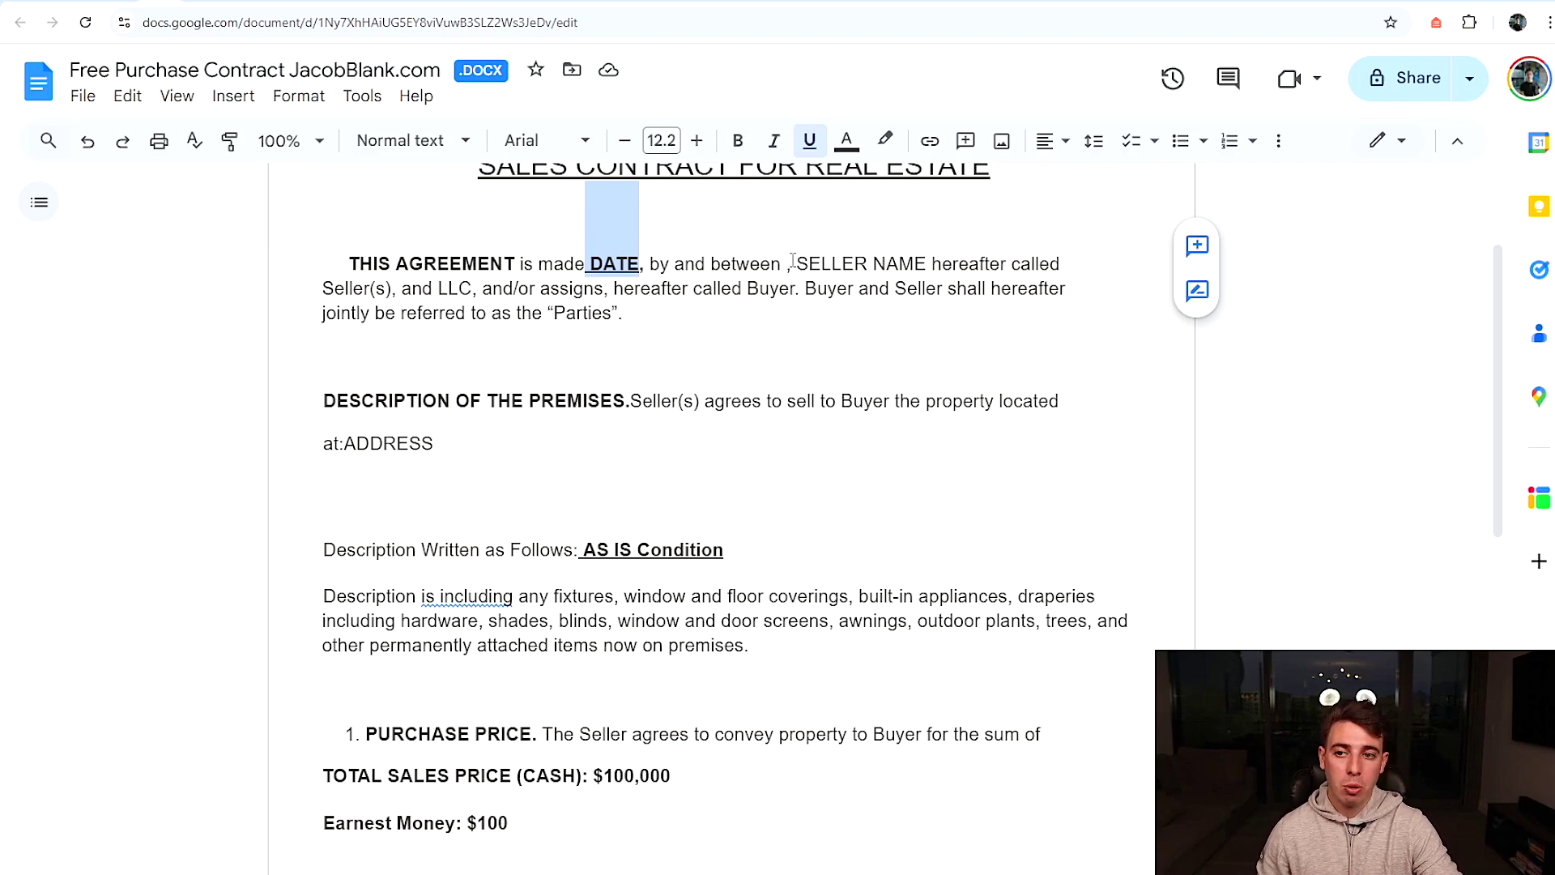
{"action": "left_click_drag", "start_coordinate": [792, 260], "coordinate": [928, 261]}
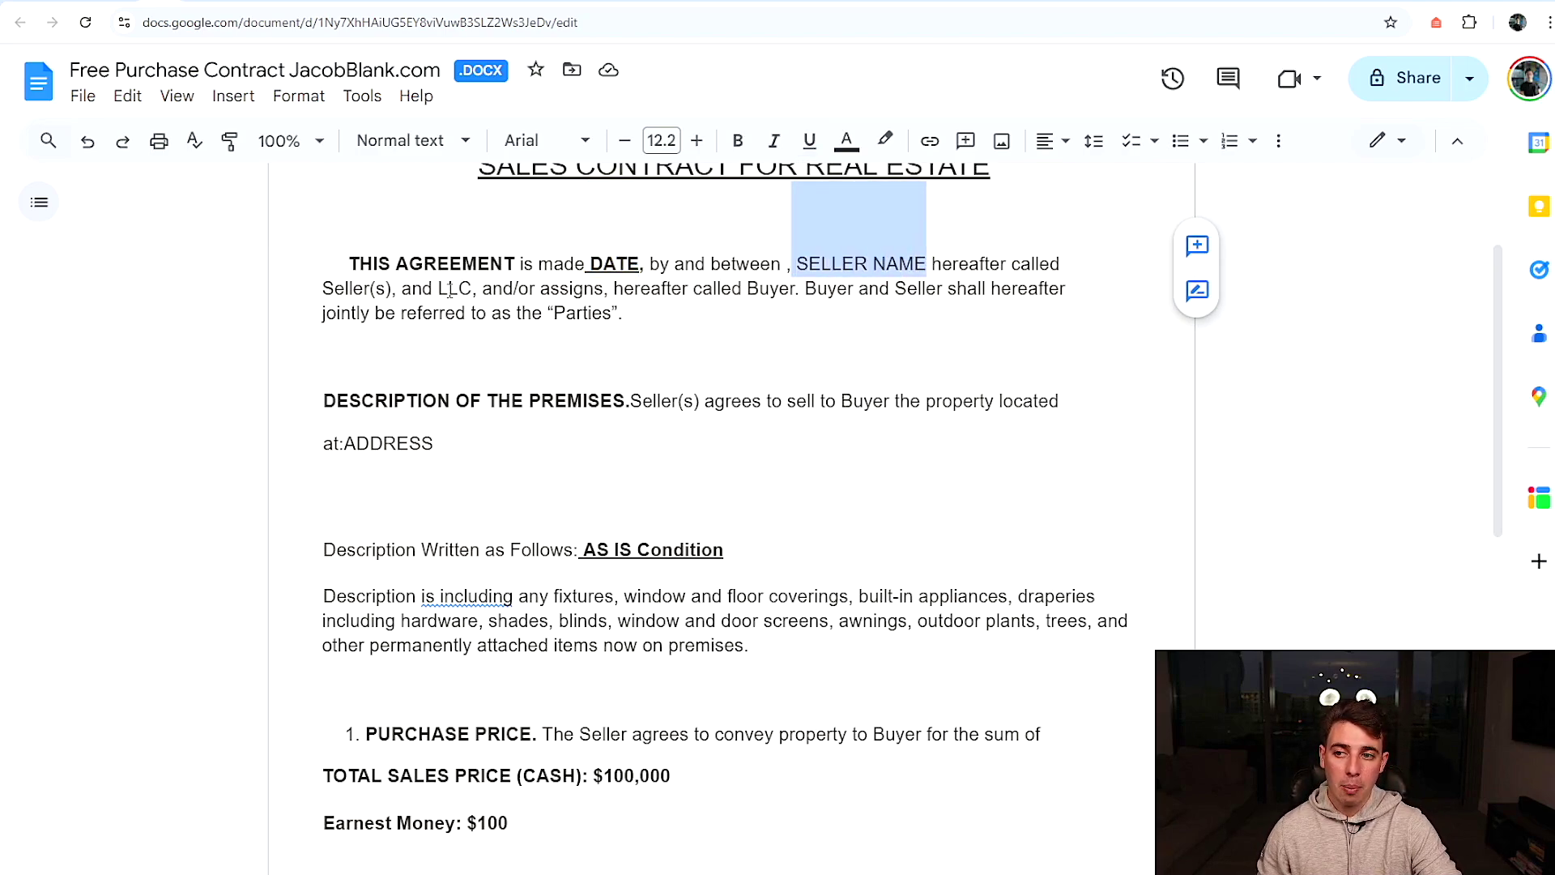
{"action": "left_click_drag", "start_coordinate": [438, 290], "coordinate": [477, 293]}
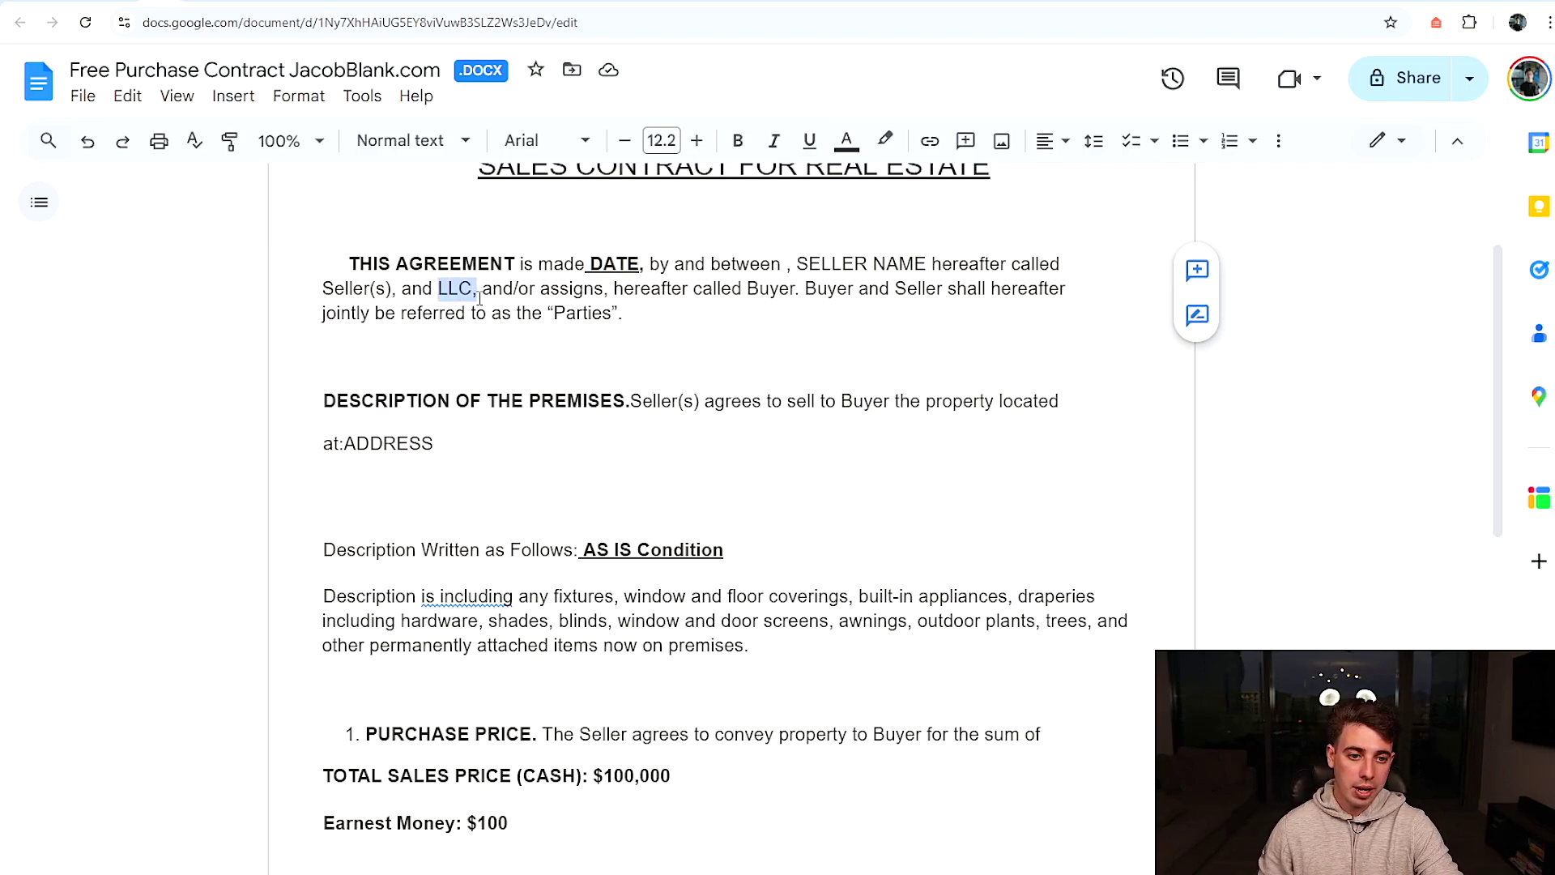
{"action": "left_click_drag", "start_coordinate": [349, 443], "coordinate": [444, 438]}
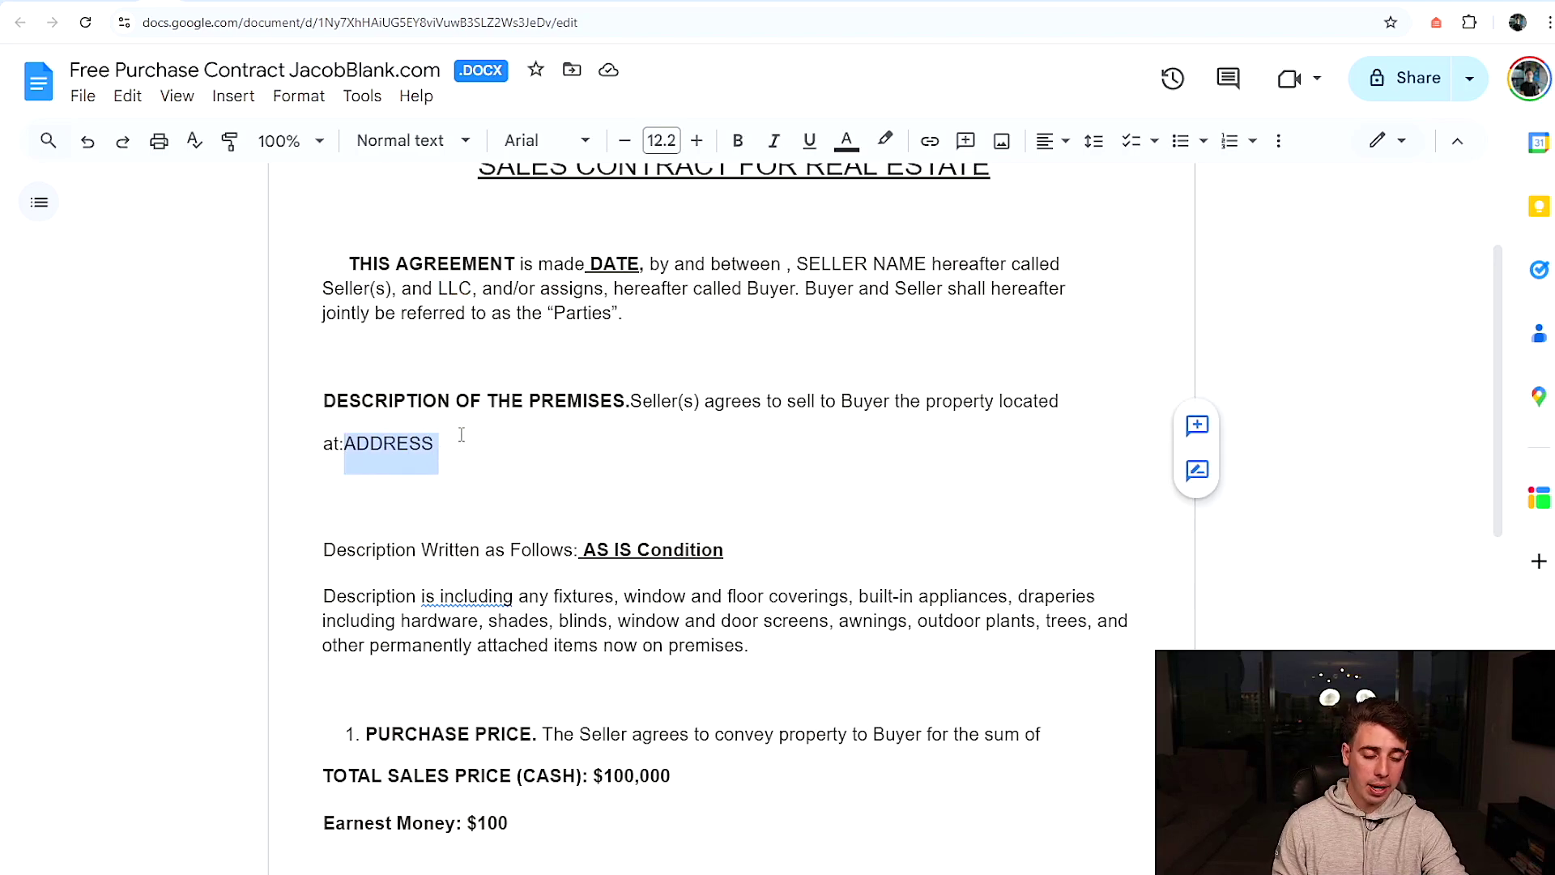
Examine the total sales price and earnest money amounts in the purchase price section.
{"action": "scroll", "coordinate": [489, 435], "scroll_direction": "down", "scroll_amount": 2}
{"action": "scroll", "coordinate": [550, 460], "scroll_direction": "down", "scroll_amount": 2}
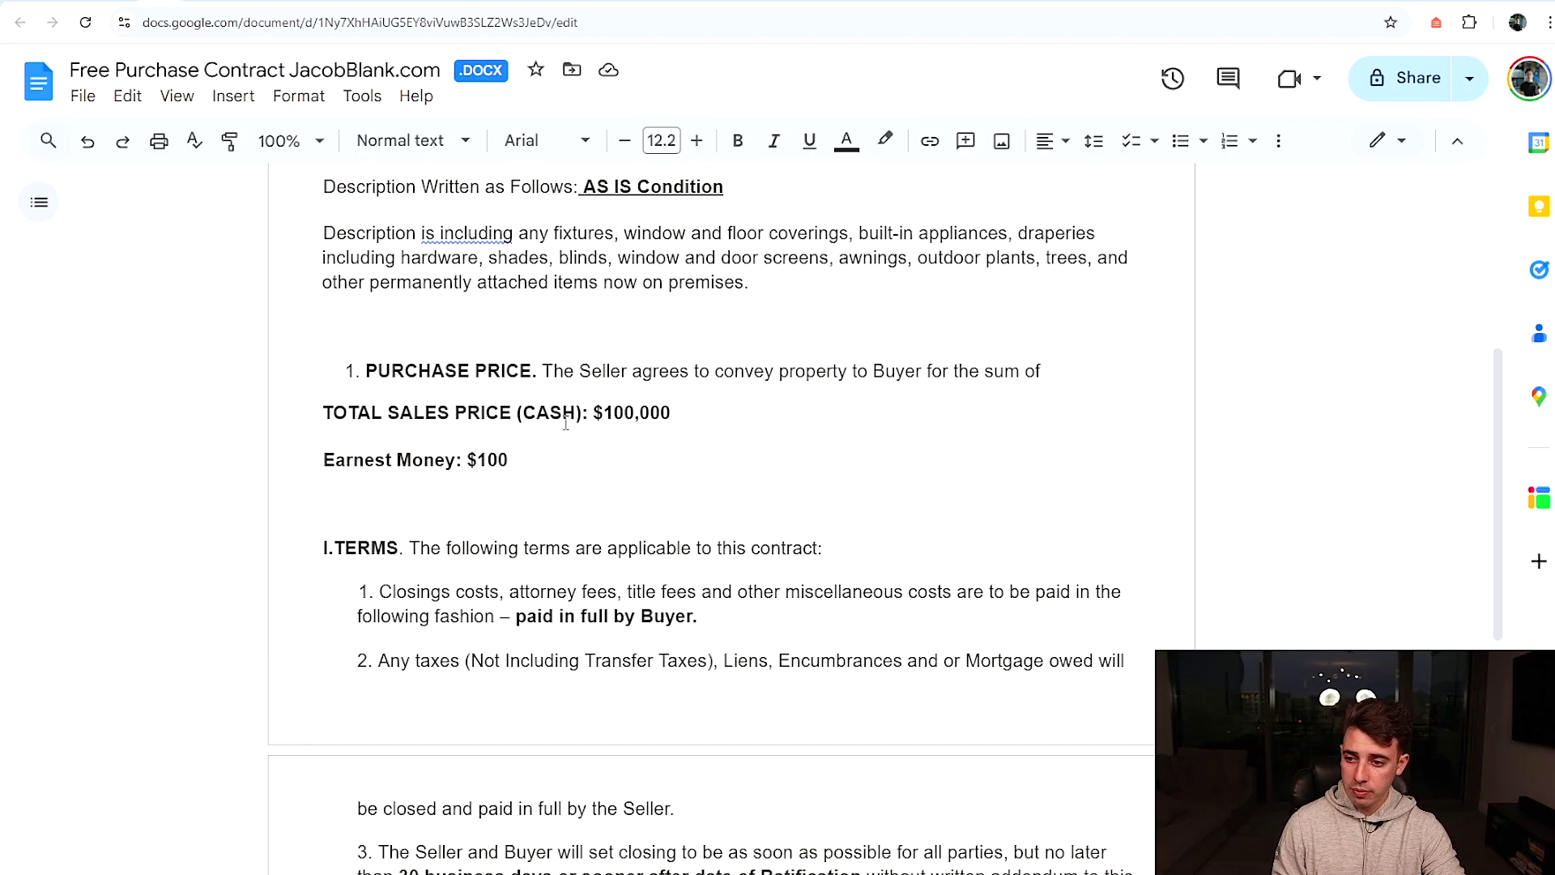
{"action": "left_click_drag", "start_coordinate": [590, 412], "coordinate": [686, 413]}
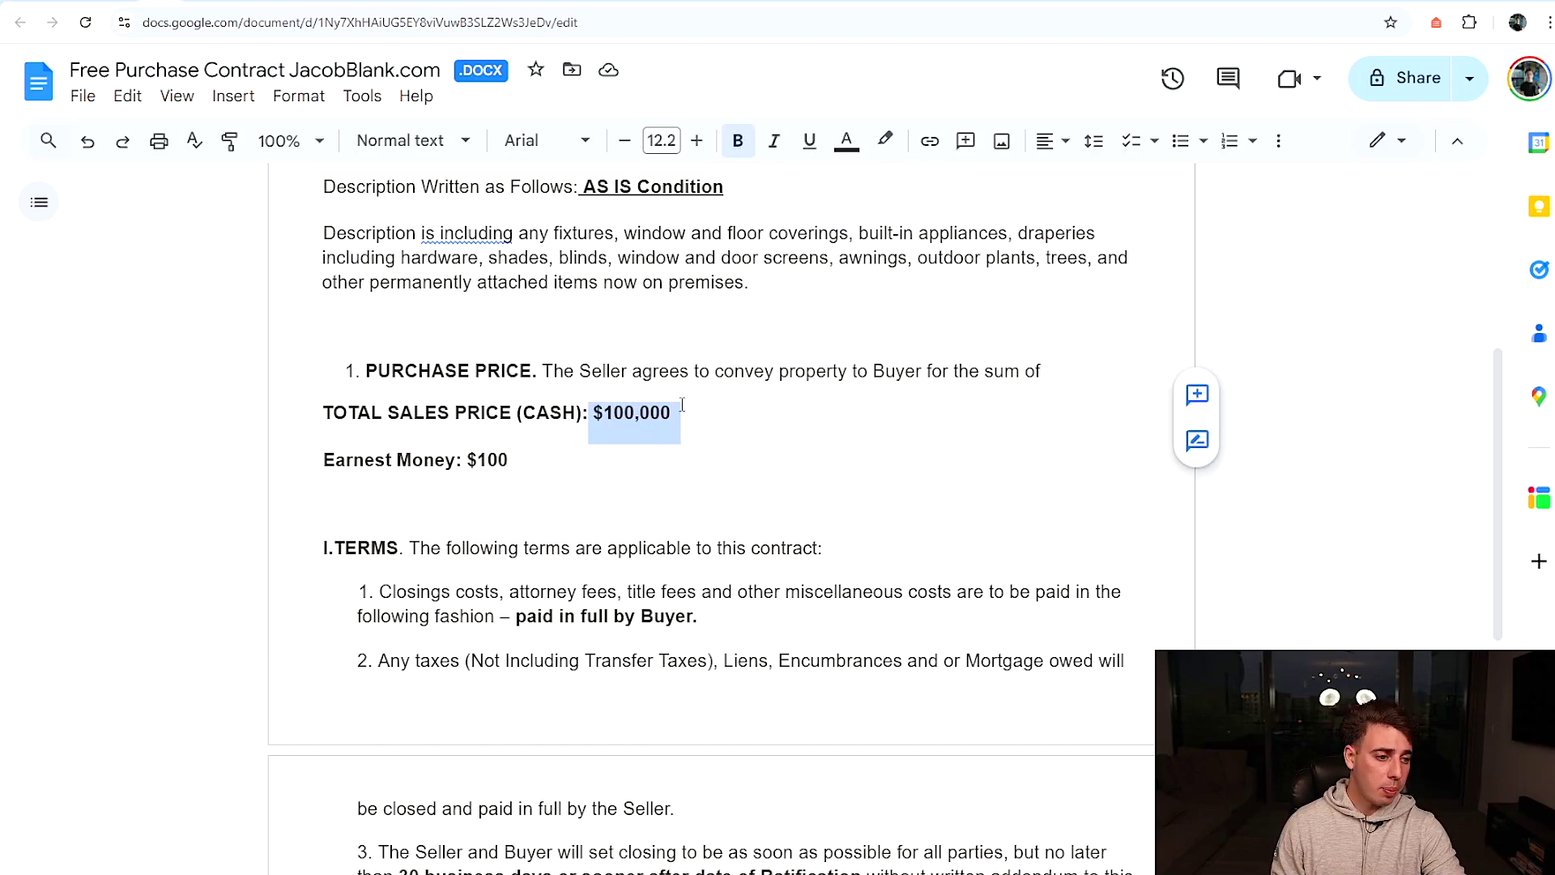
{"action": "scroll", "coordinate": [483, 409], "scroll_direction": "down", "scroll_amount": 1}
{"action": "left_click_drag", "start_coordinate": [471, 377], "coordinate": [516, 377]}
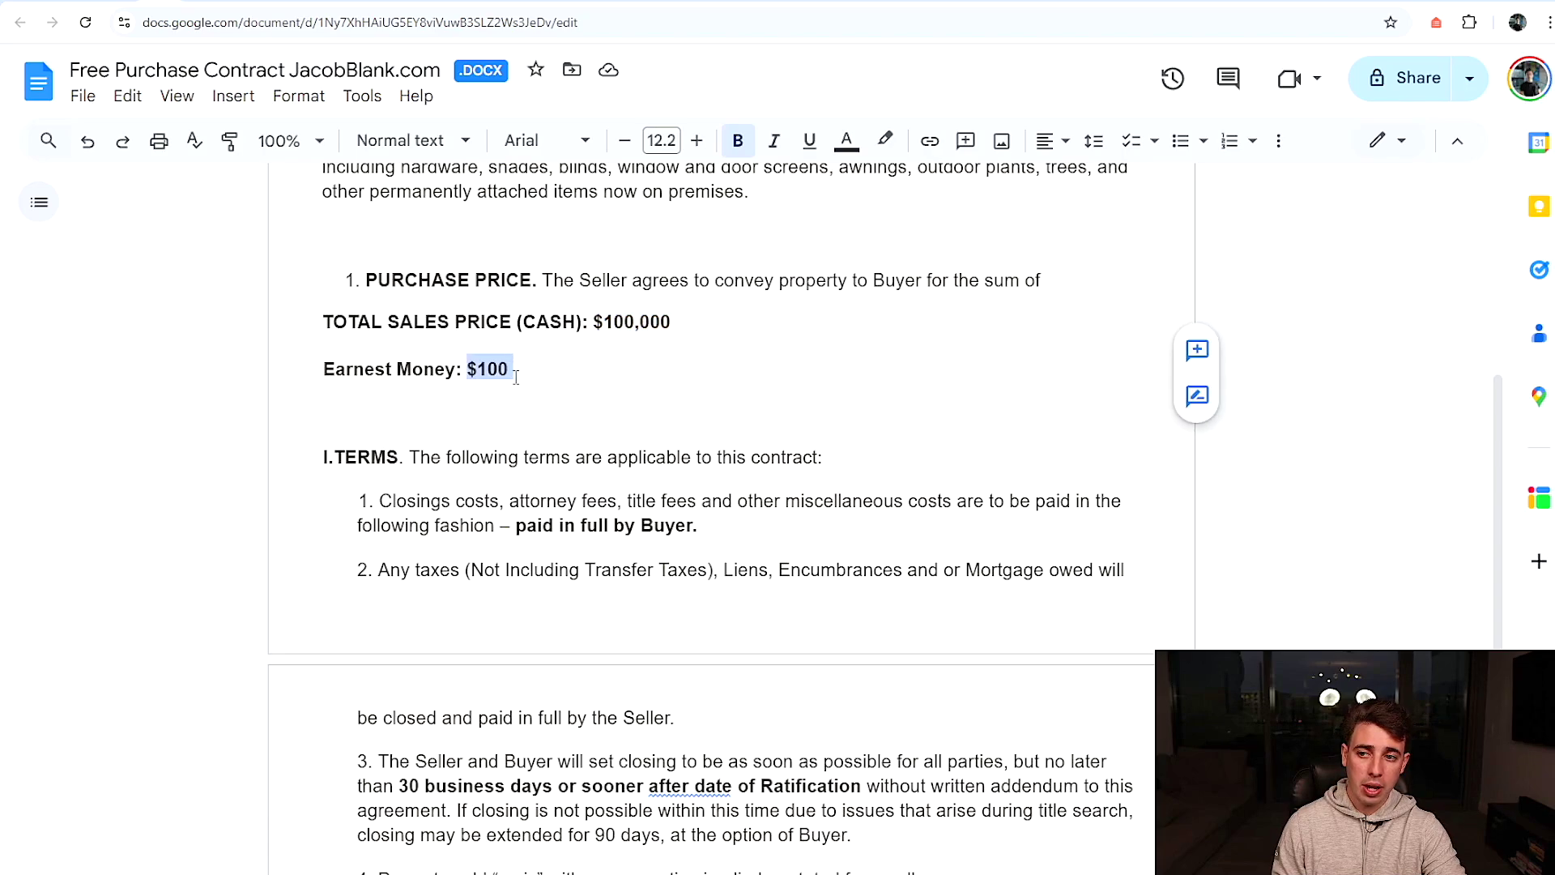
Examine the close of escrow, additional terms and title company blanks on the contract's last page.
{"action": "scroll", "coordinate": [516, 378], "scroll_direction": "down", "scroll_amount": 14}
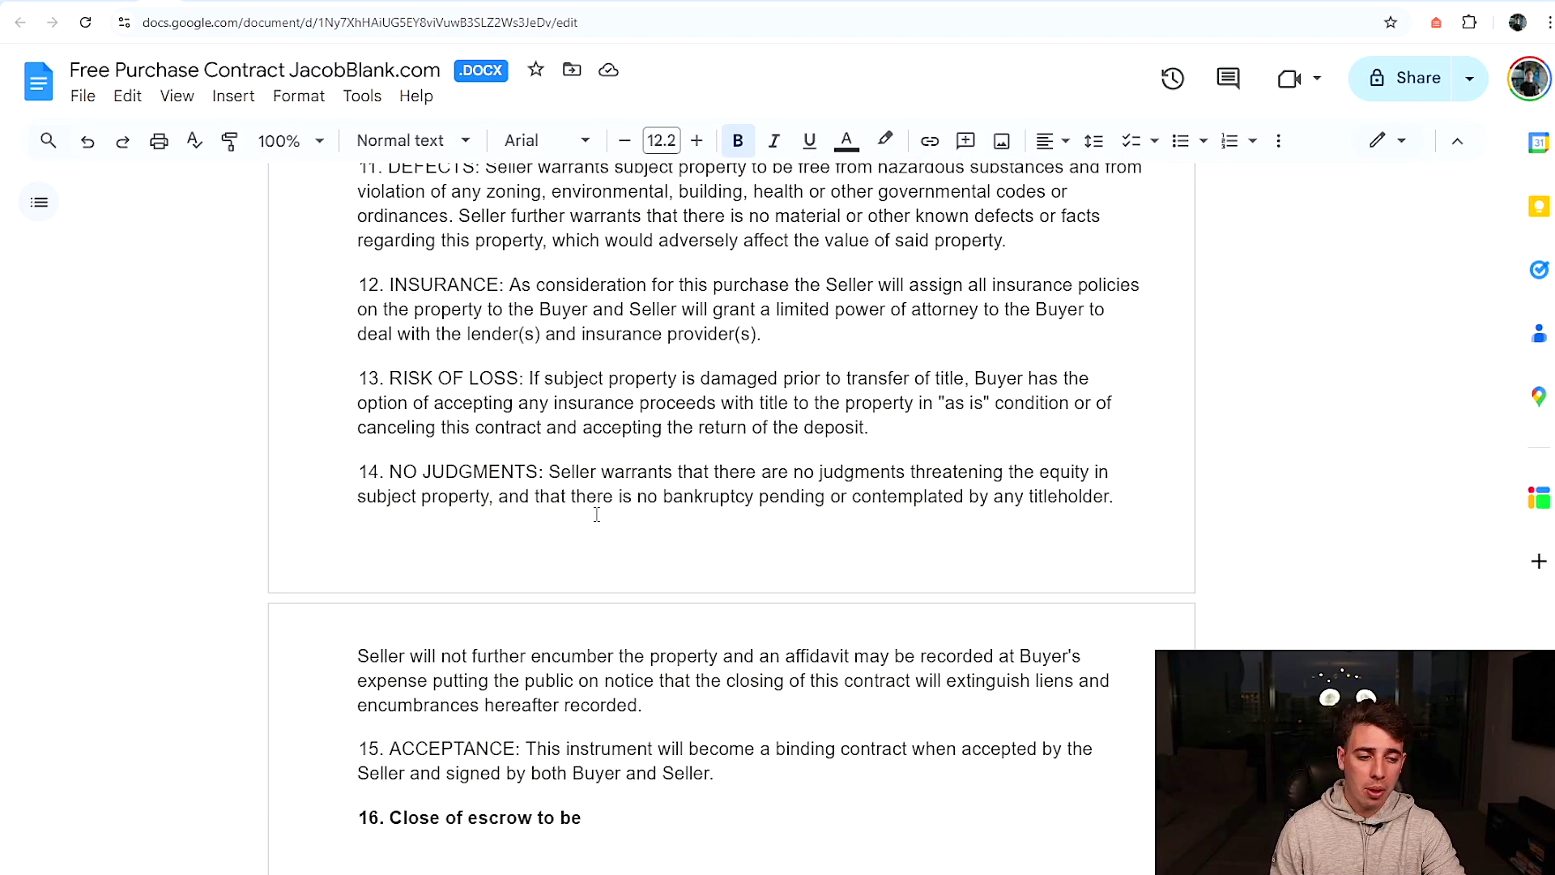
{"action": "scroll", "coordinate": [597, 515], "scroll_direction": "down", "scroll_amount": 4}
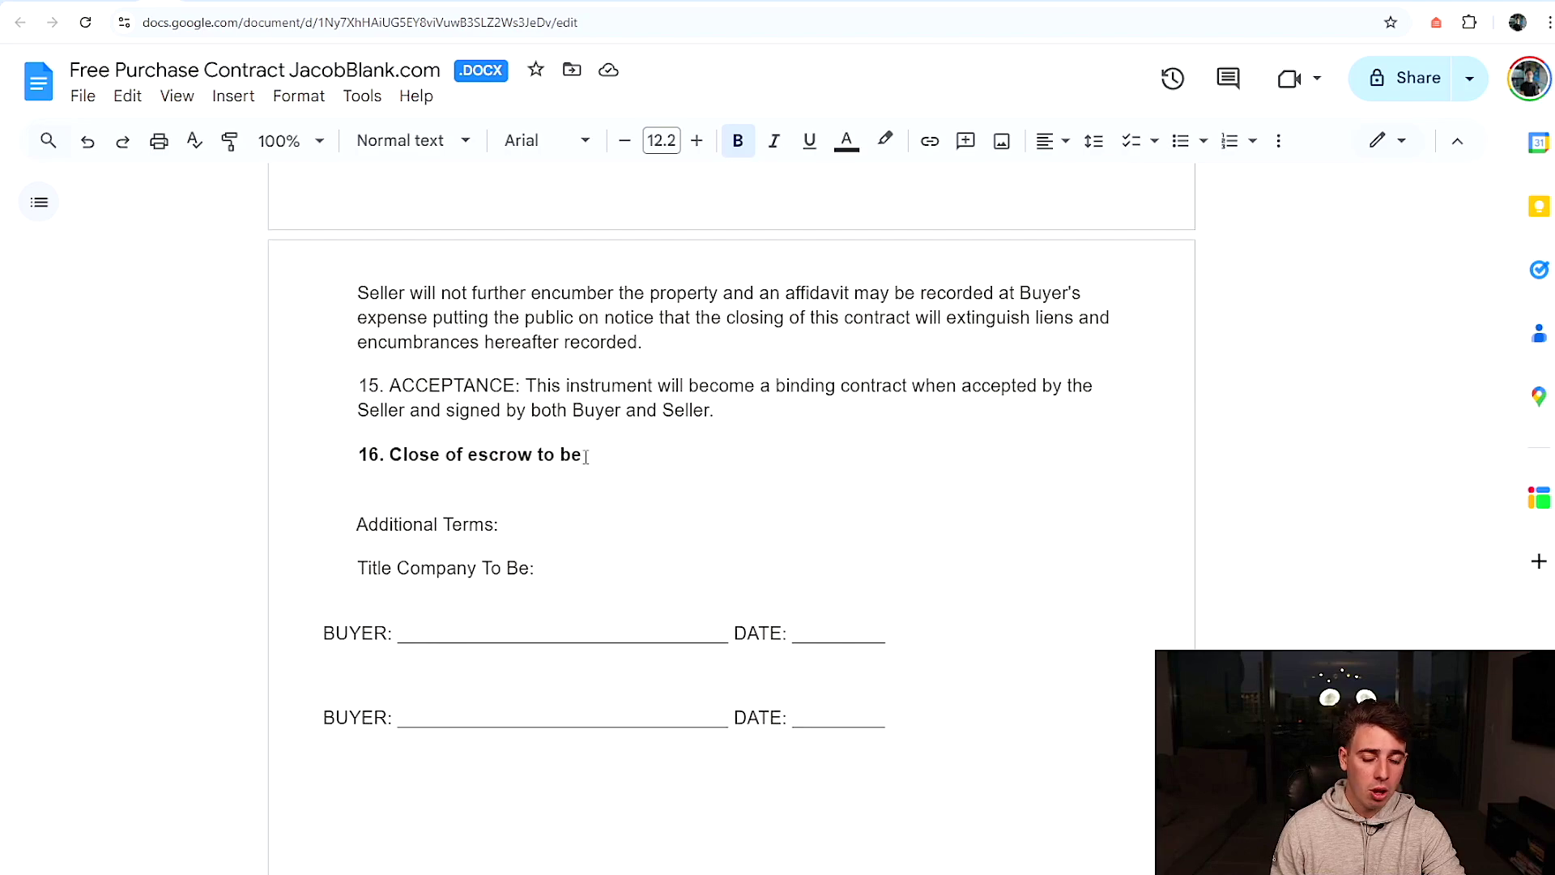
{"action": "left_click_drag", "start_coordinate": [588, 456], "coordinate": [622, 459]}
{"action": "left_click_drag", "start_coordinate": [498, 525], "coordinate": [527, 521]}
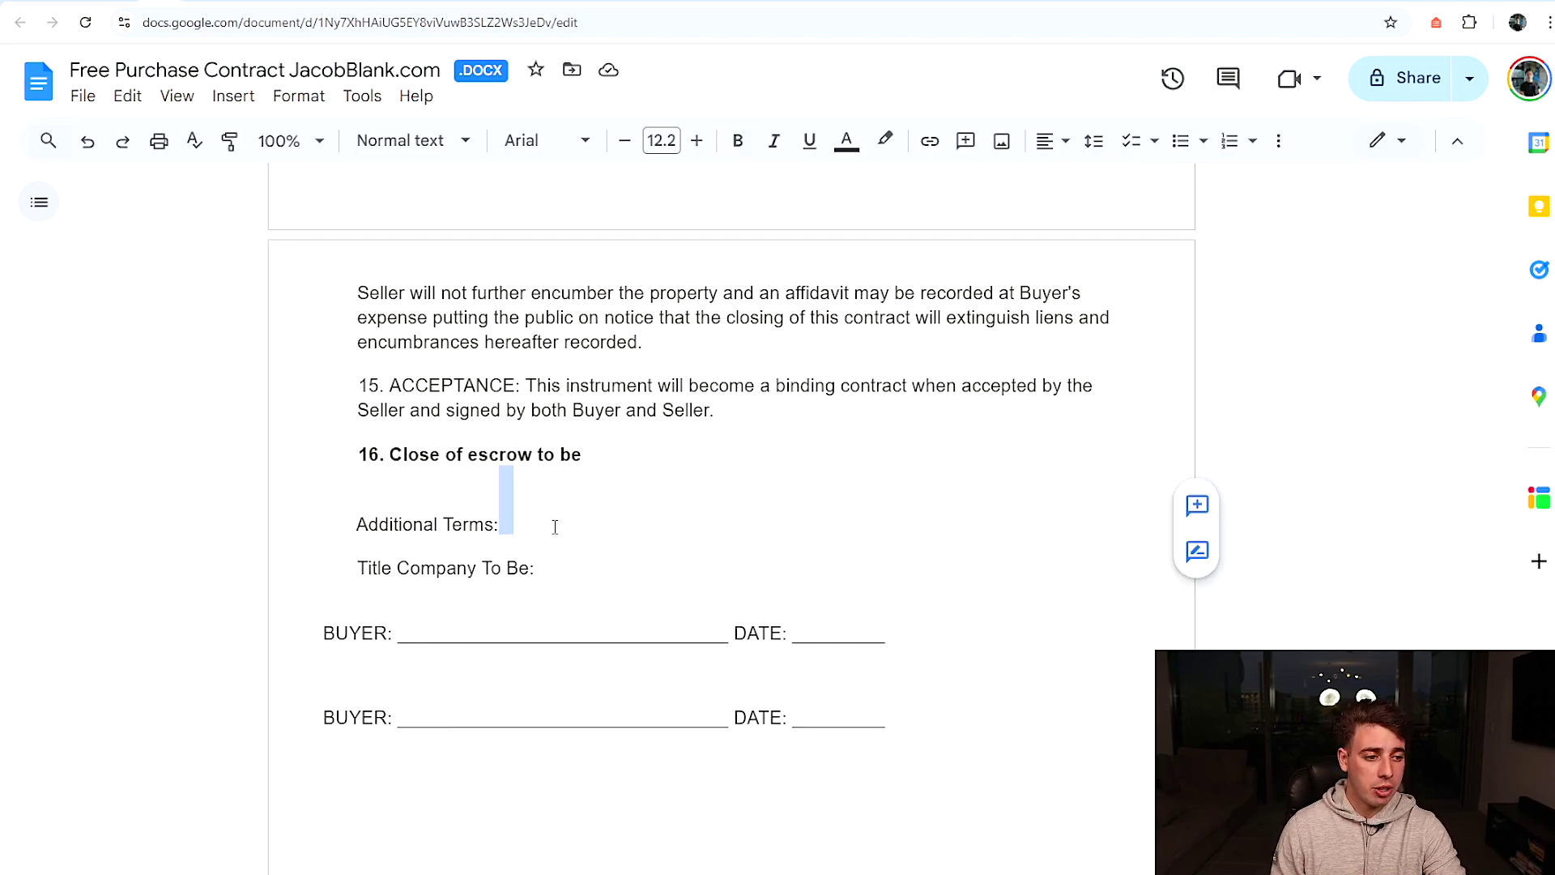
{"action": "left_click_drag", "start_coordinate": [545, 565], "coordinate": [591, 560]}
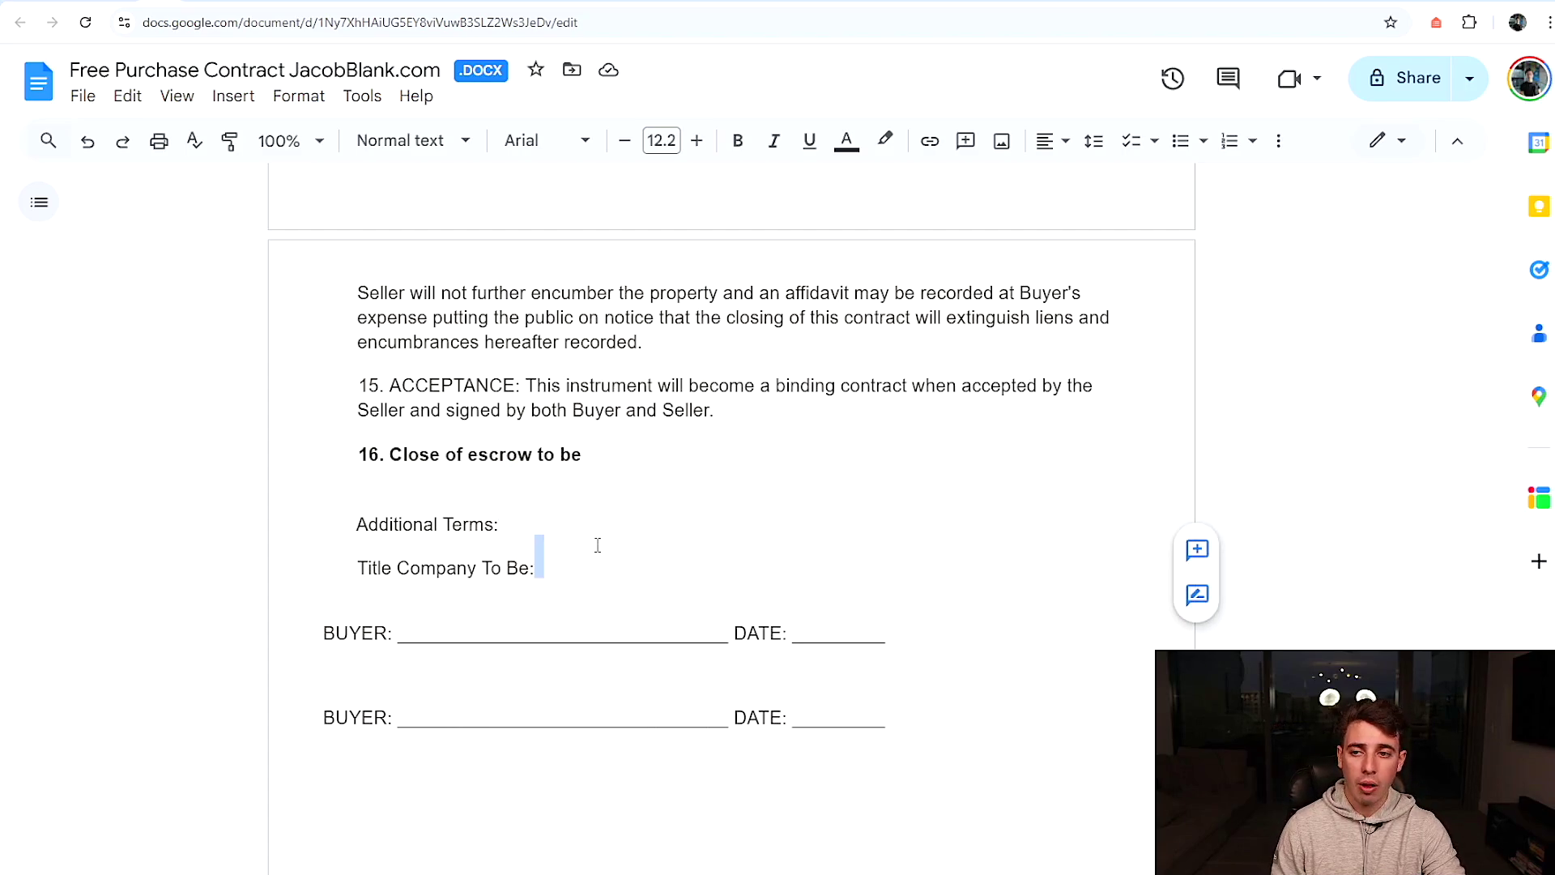
Download the purchase contract as a PDF document.
{"action": "scroll", "coordinate": [598, 545], "scroll_direction": "up", "scroll_amount": 20}
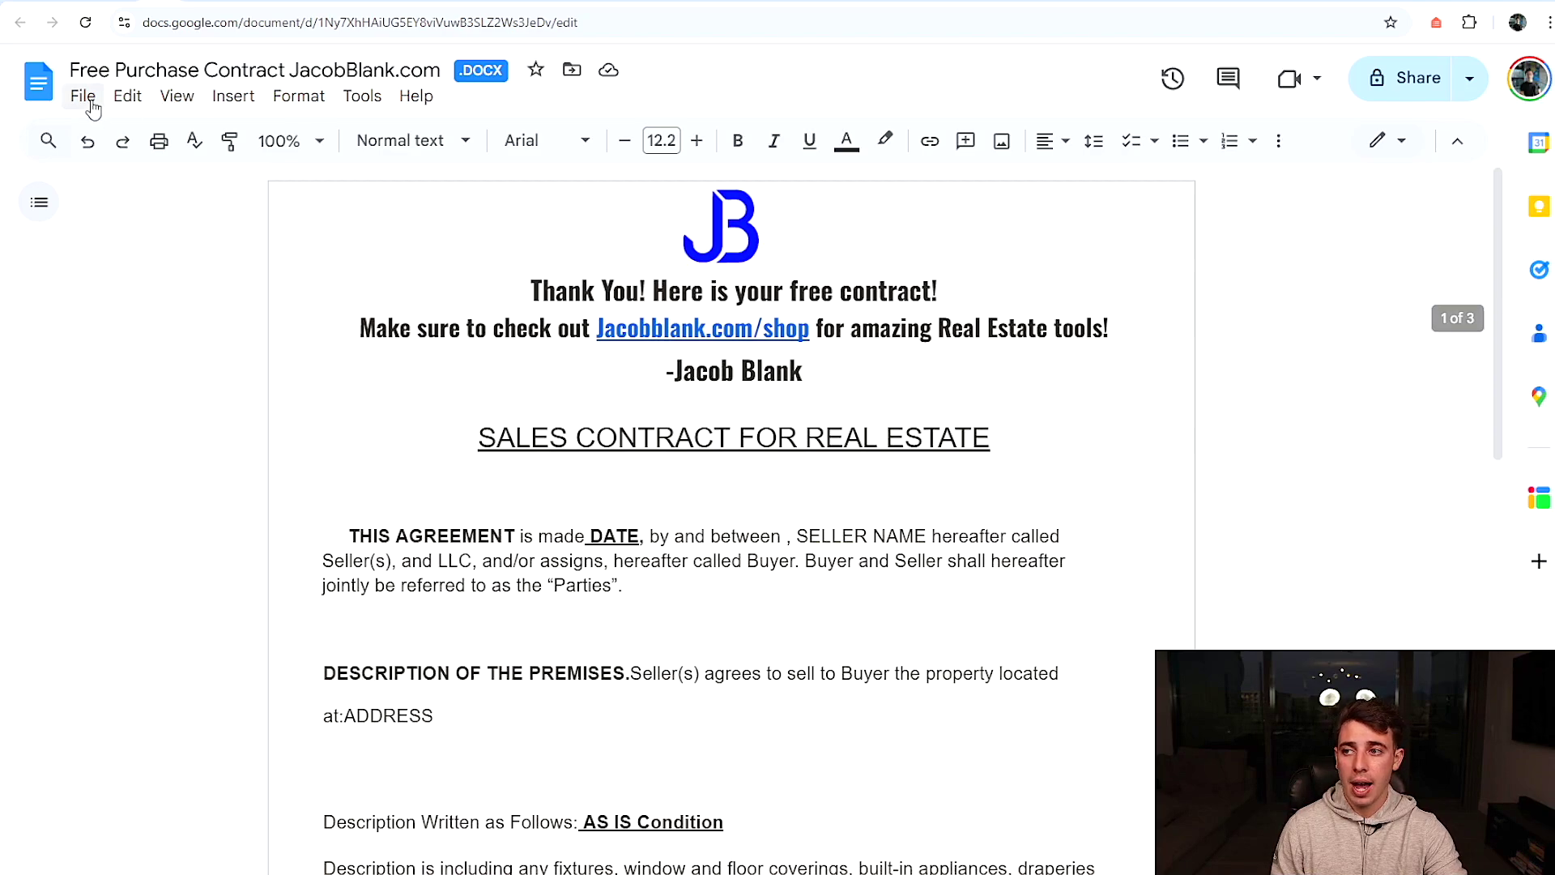
{"action": "left_click", "coordinate": [87, 99]}
{"action": "mouse_move", "coordinate": [150, 371]}
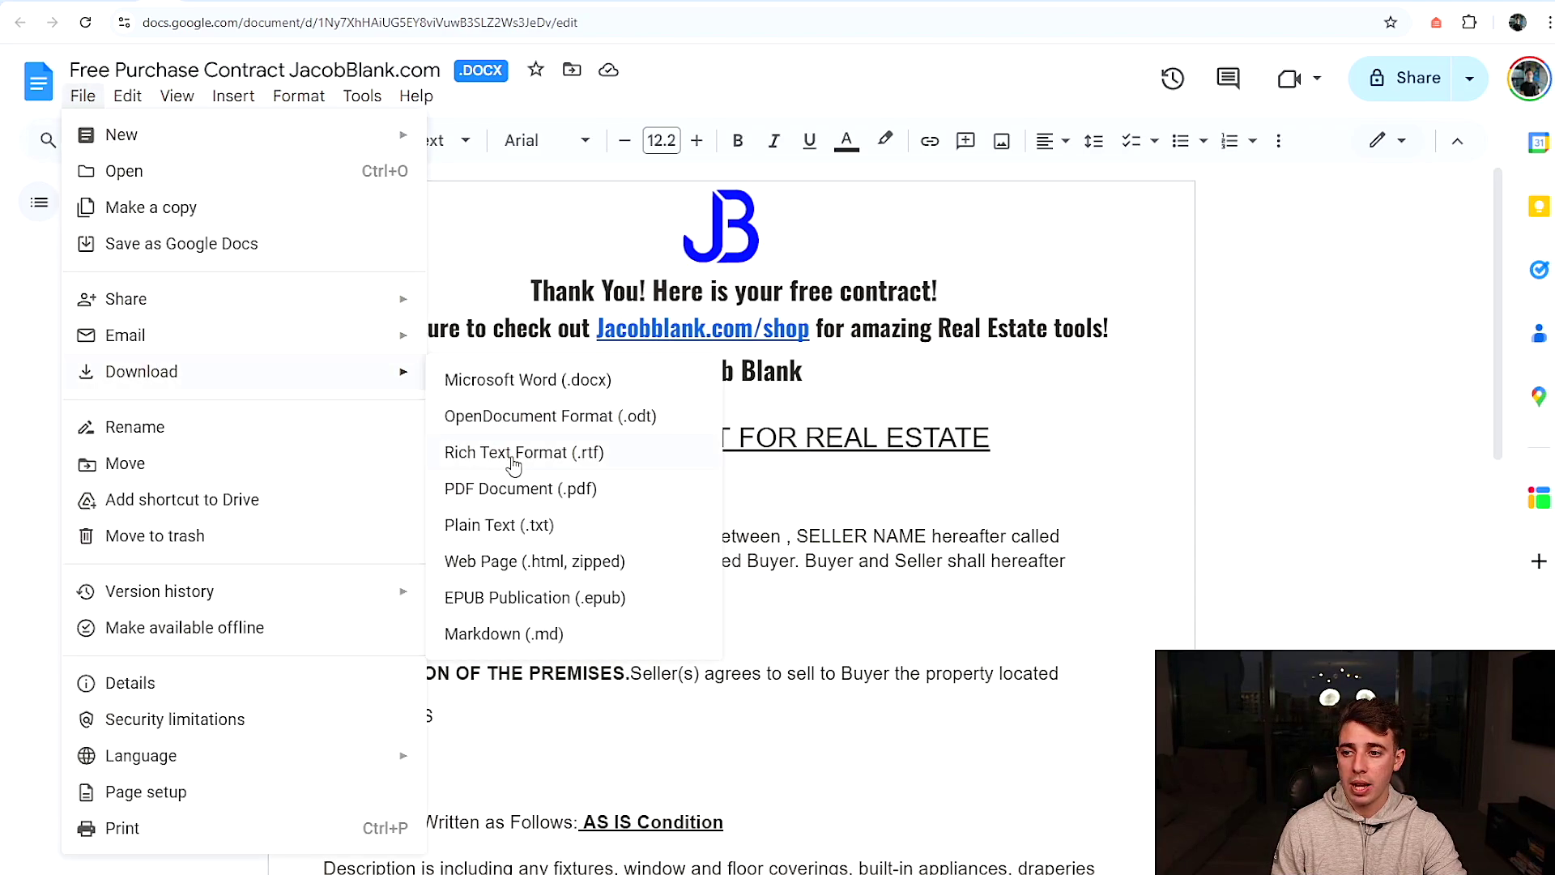
{"action": "left_click", "coordinate": [512, 489]}
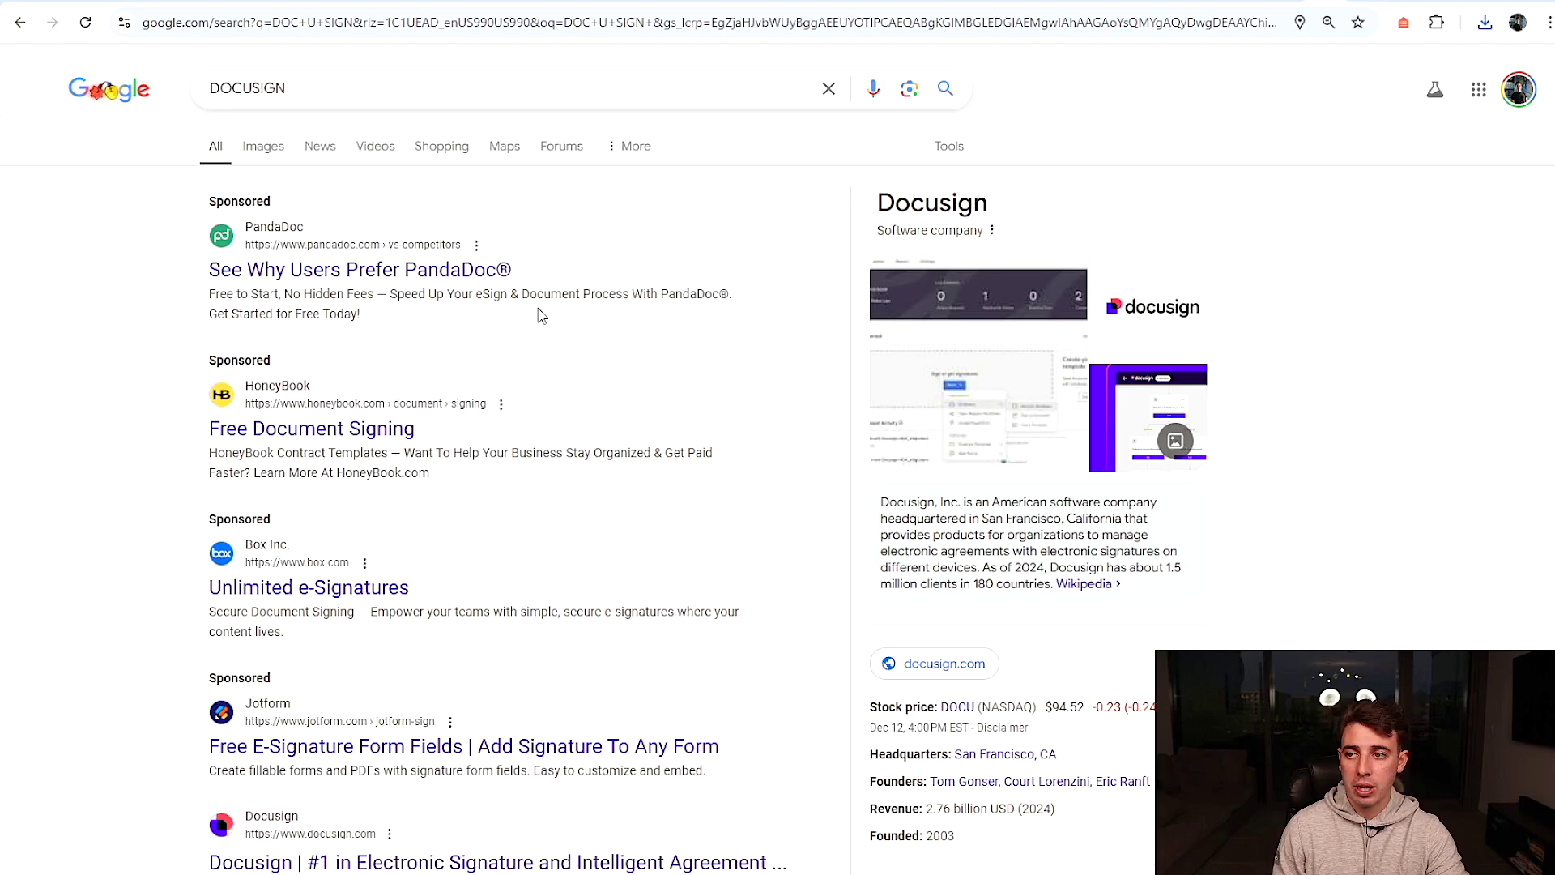
Look through the Docusign search results and open the eSignature plans on the Docusign website.
{"action": "scroll", "coordinate": [420, 492], "scroll_direction": "down", "scroll_amount": 2}
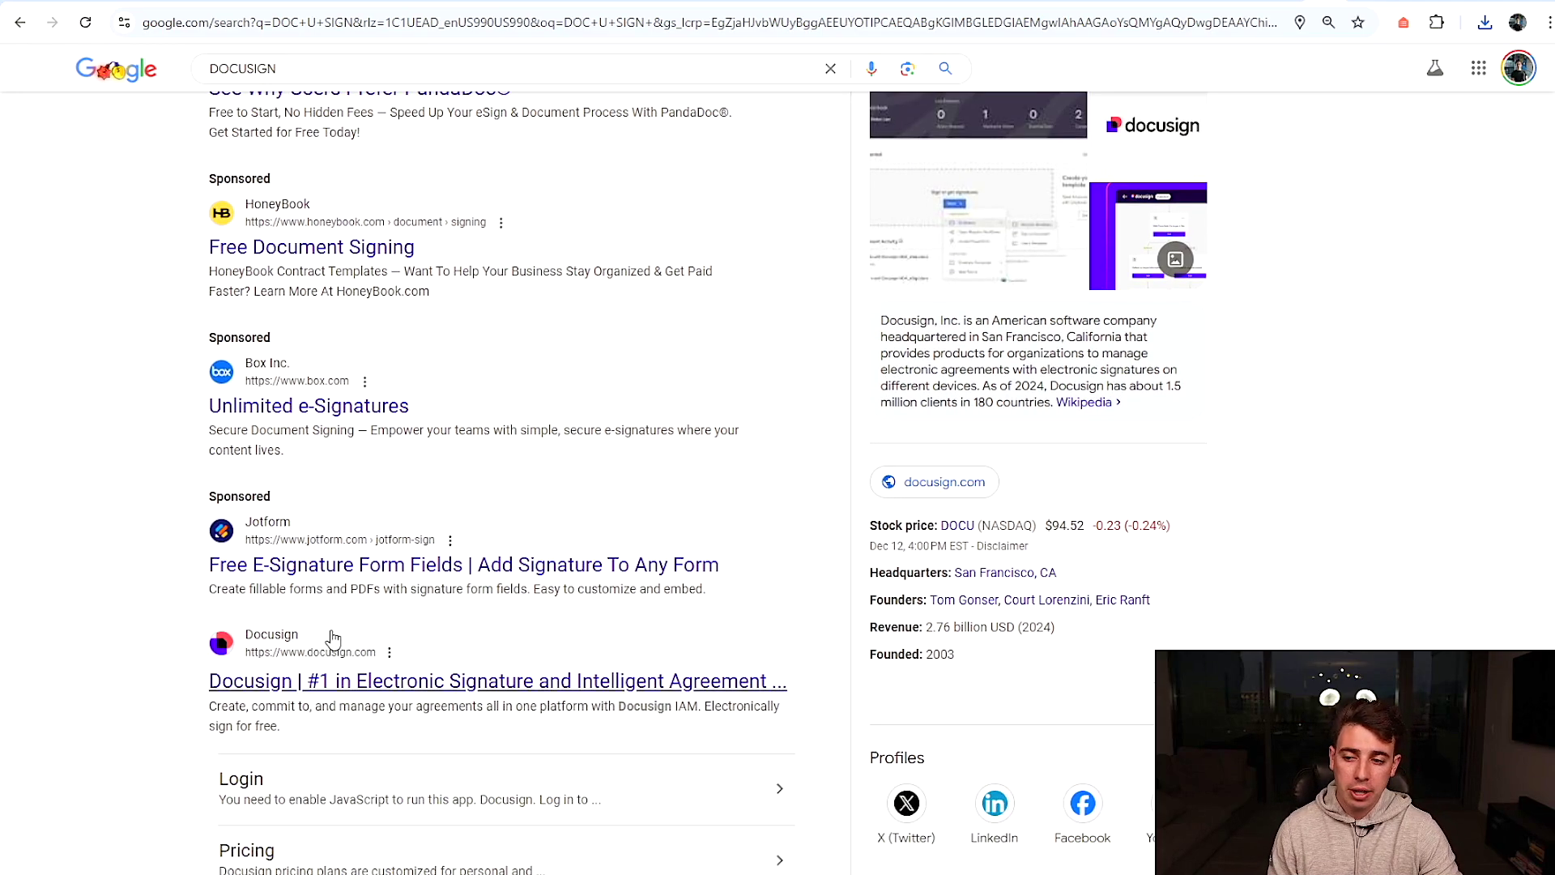
{"action": "scroll", "coordinate": [324, 677], "scroll_direction": "up", "scroll_amount": 2}
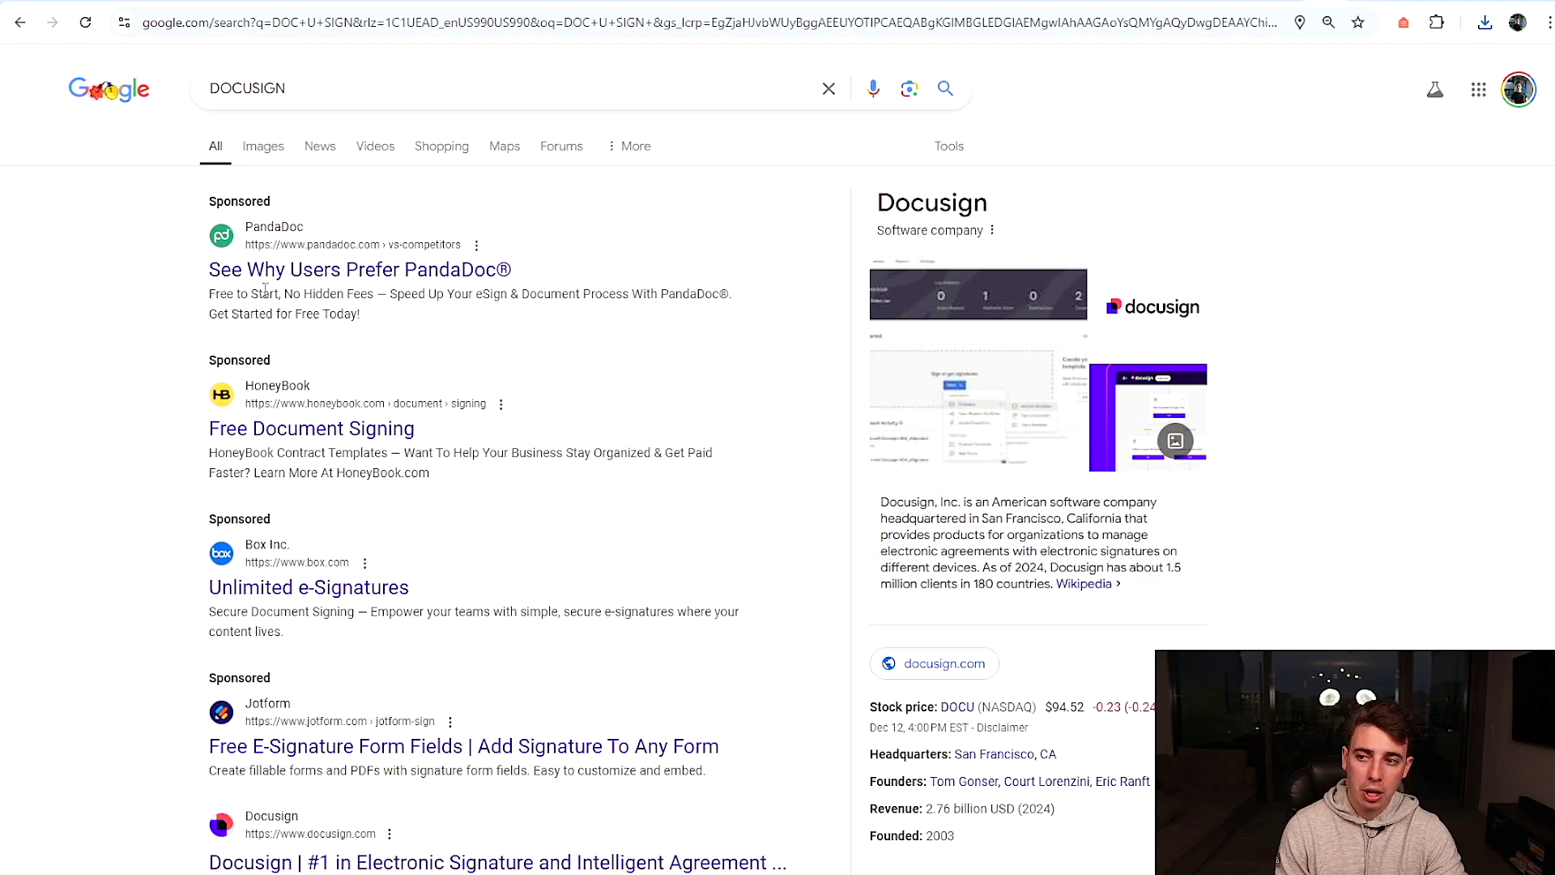
{"action": "scroll", "coordinate": [332, 395], "scroll_direction": "down", "scroll_amount": 7}
{"action": "scroll", "coordinate": [368, 494], "scroll_direction": "up", "scroll_amount": 6}
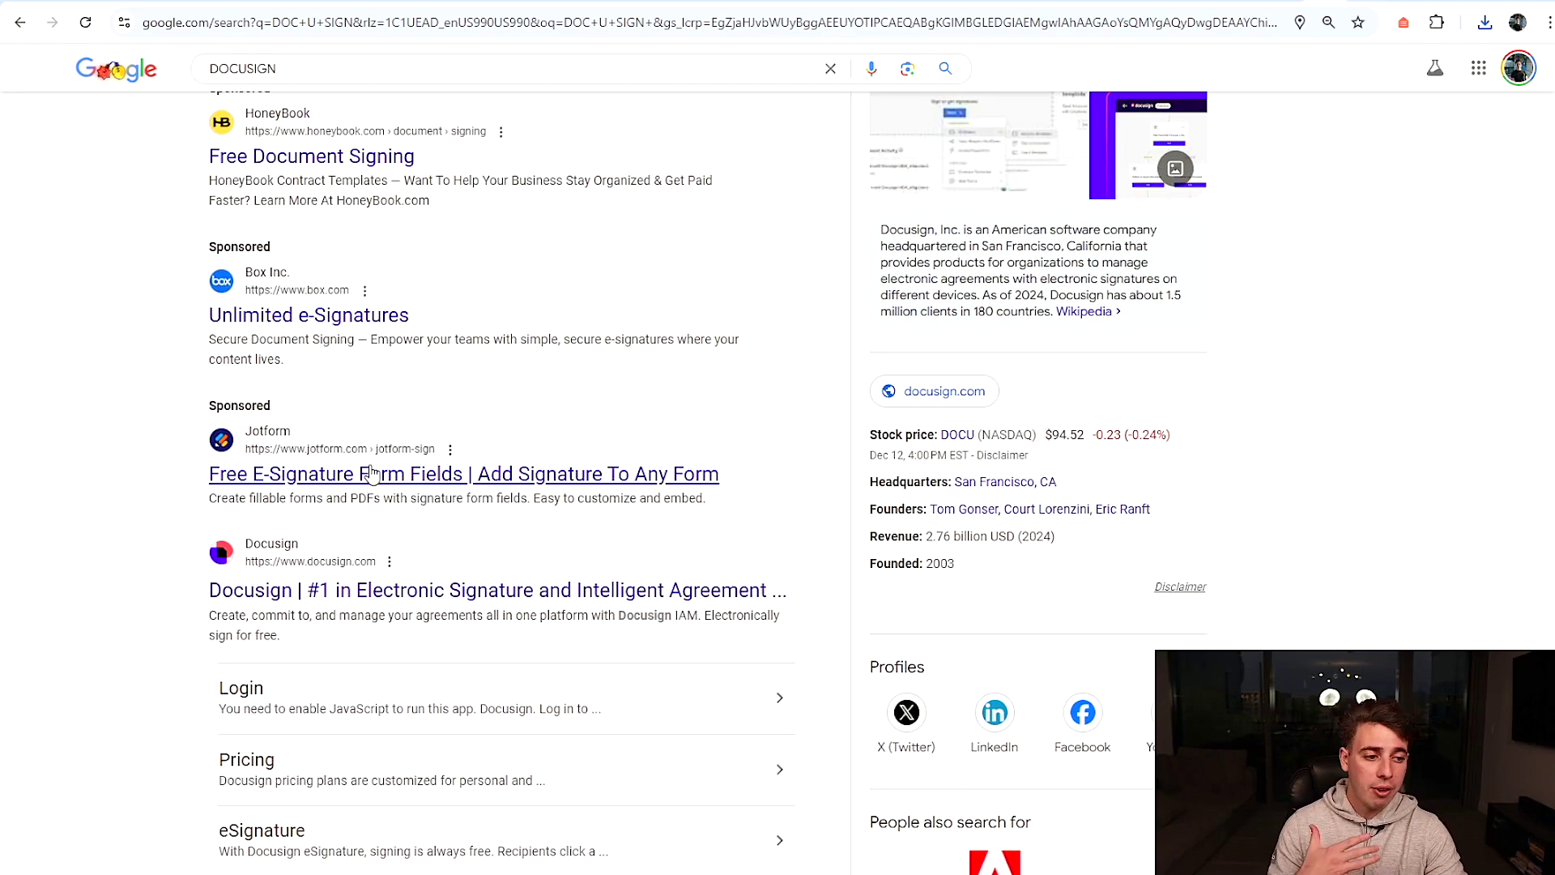
{"action": "left_click", "coordinate": [291, 769]}
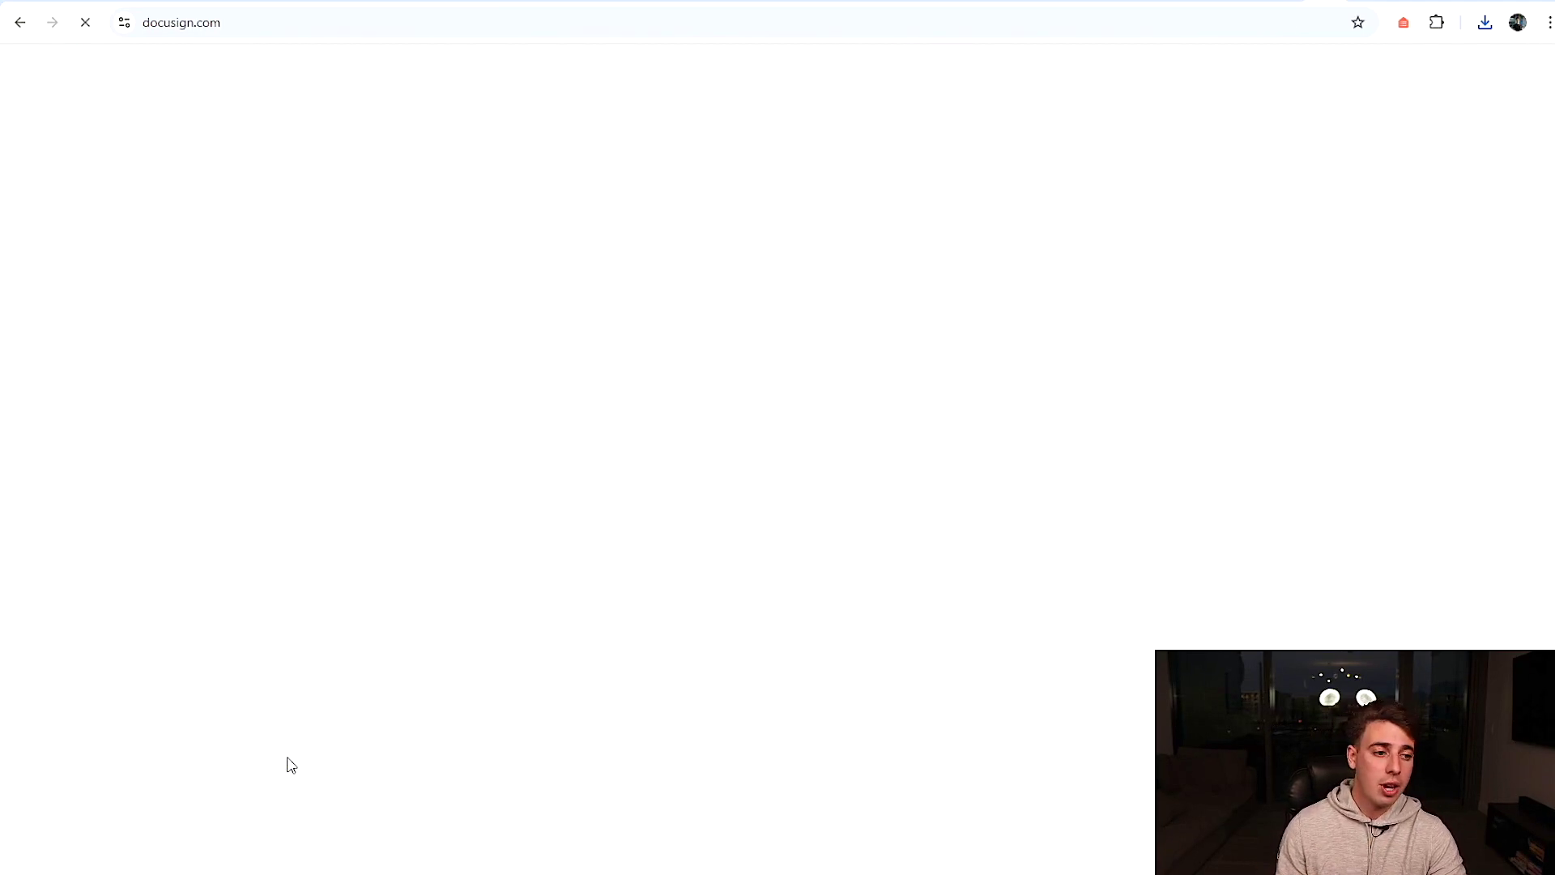
{"action": "left_click", "coordinate": [684, 123]}
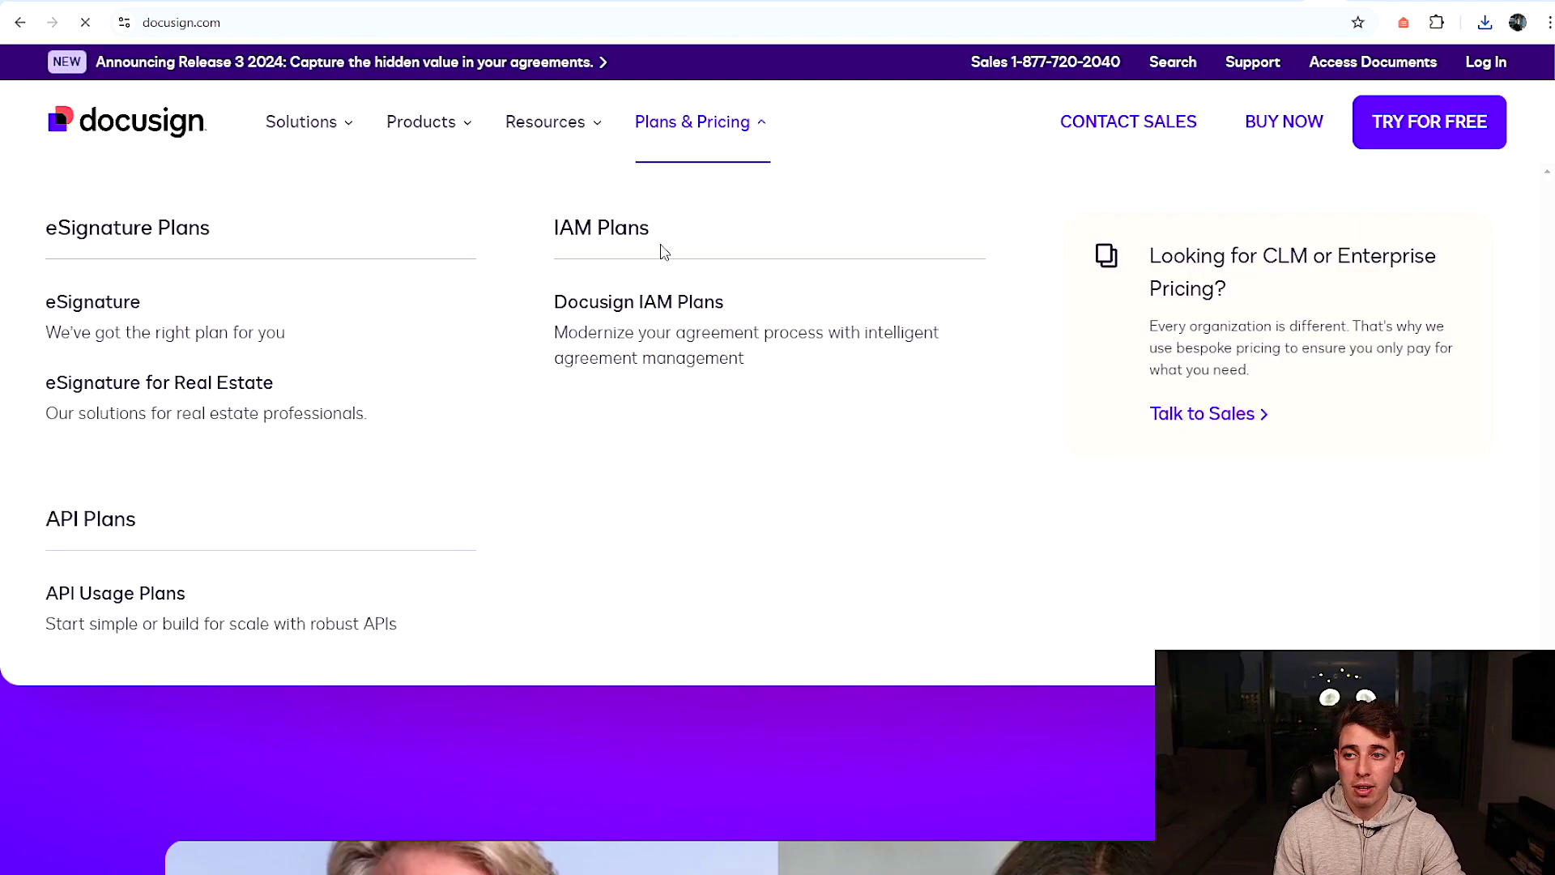
{"action": "left_click", "coordinate": [115, 304]}
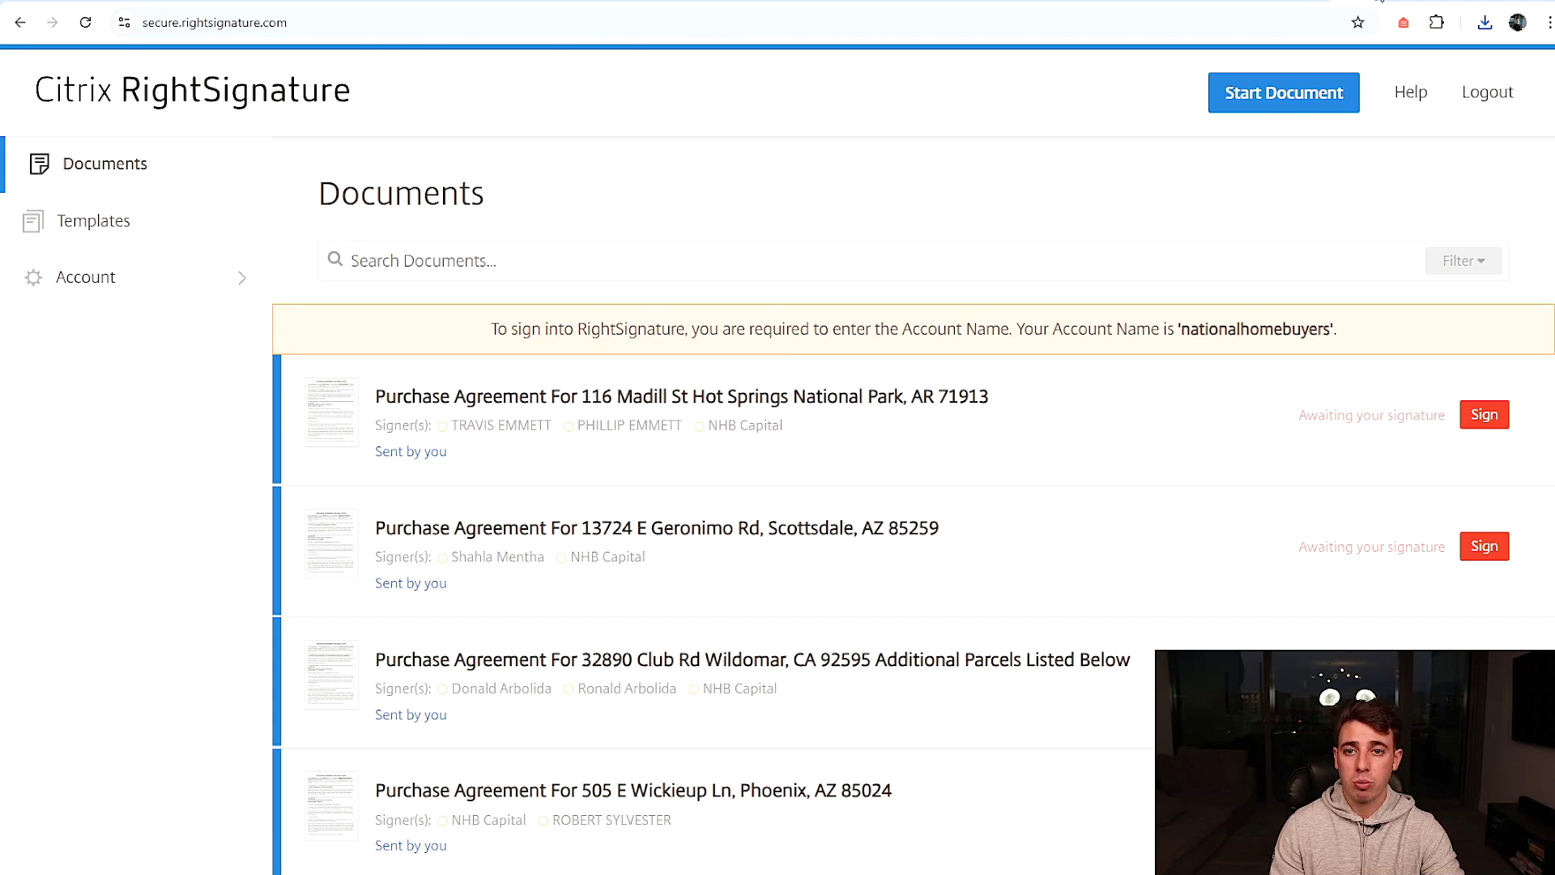
Switch to RightSignature in a new browser tab, showing its documents page.
{"action": "key", "text": "ctrl+t"}
{"action": "type", "text": "RIGHT"}
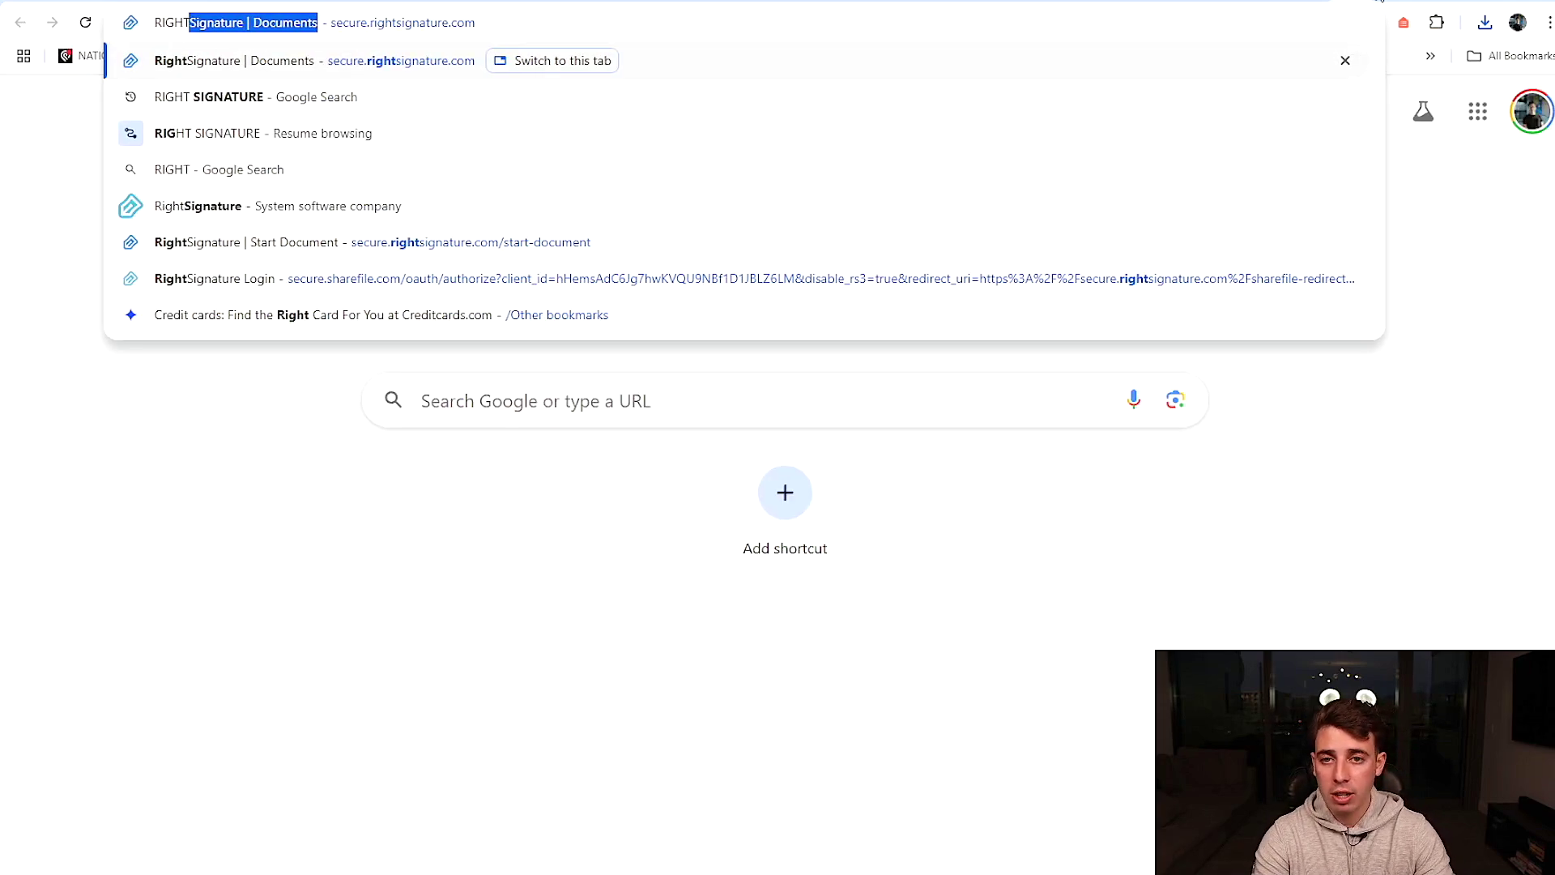
{"action": "key", "text": "Return"}
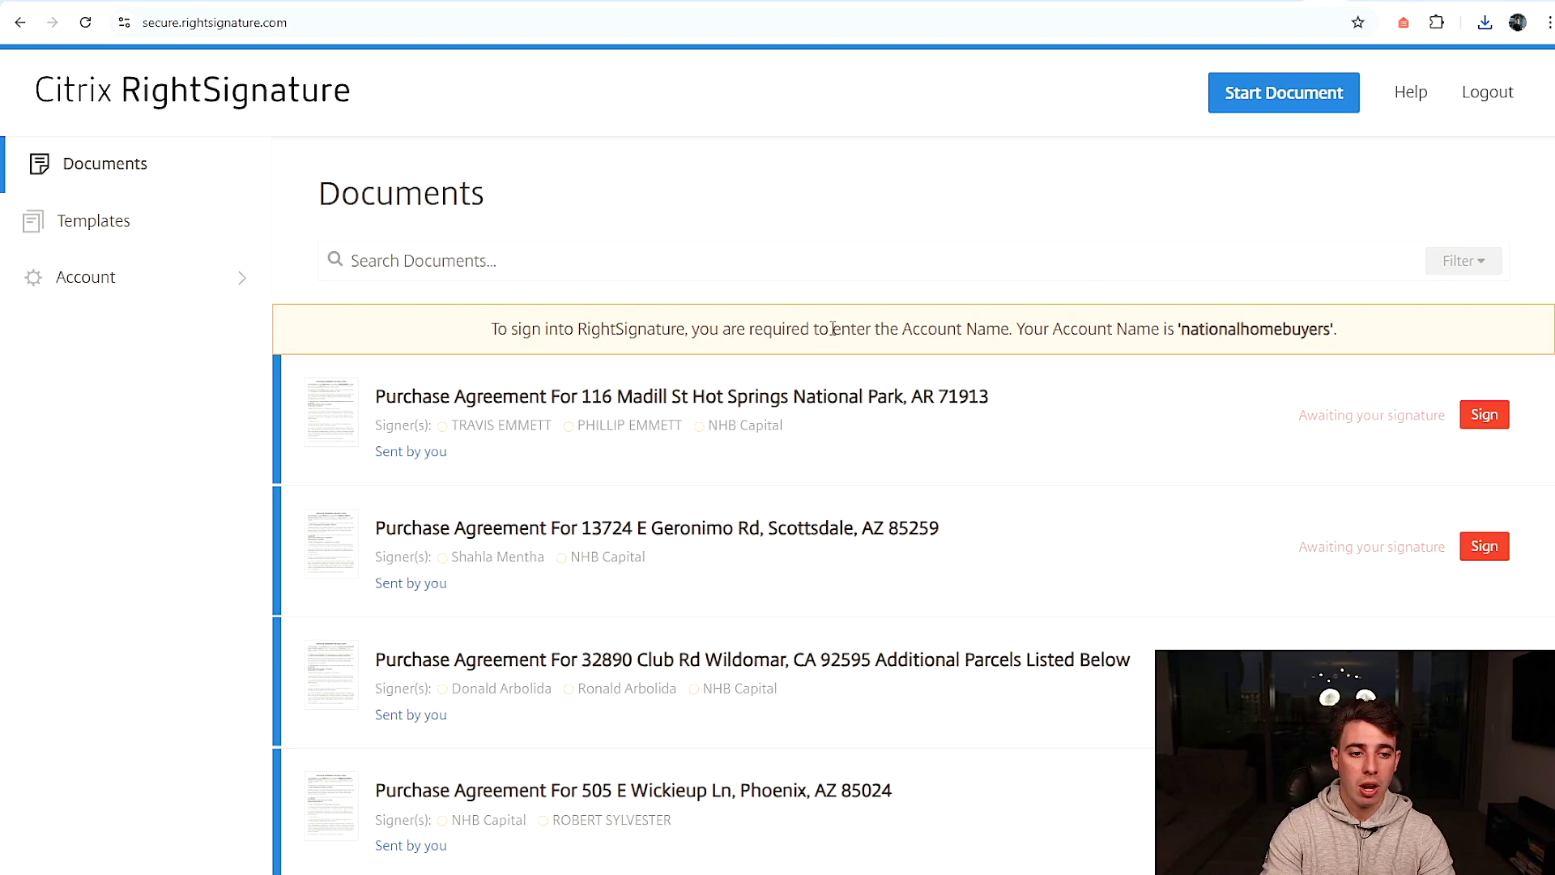
Start a new document to send for signature and upload the purchase contract PDF from the computer.
{"action": "left_click", "coordinate": [1277, 96]}
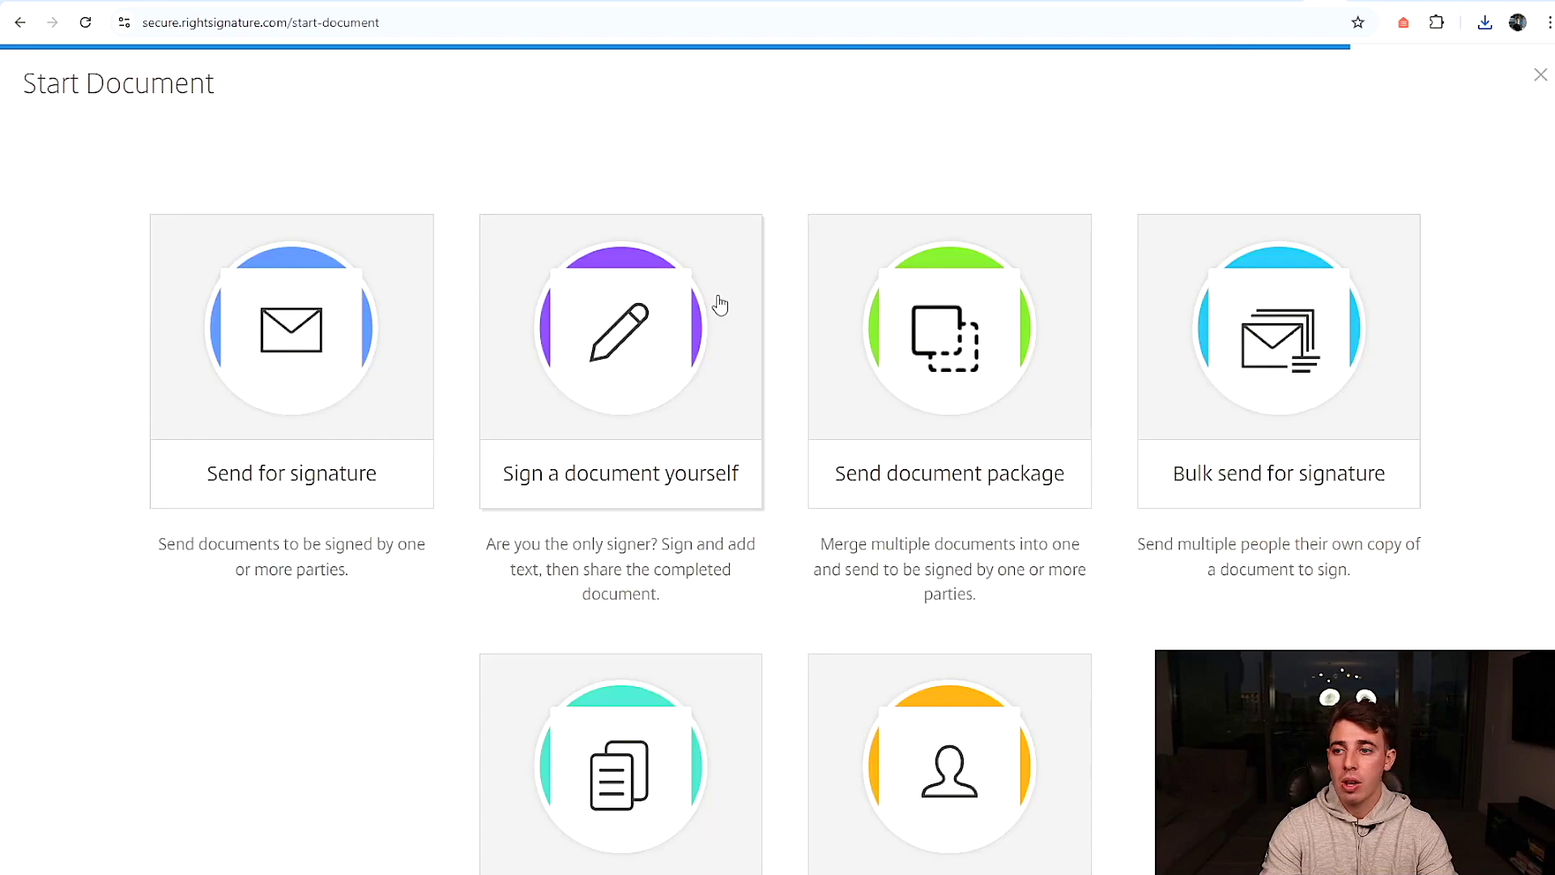
{"action": "left_click", "coordinate": [331, 379]}
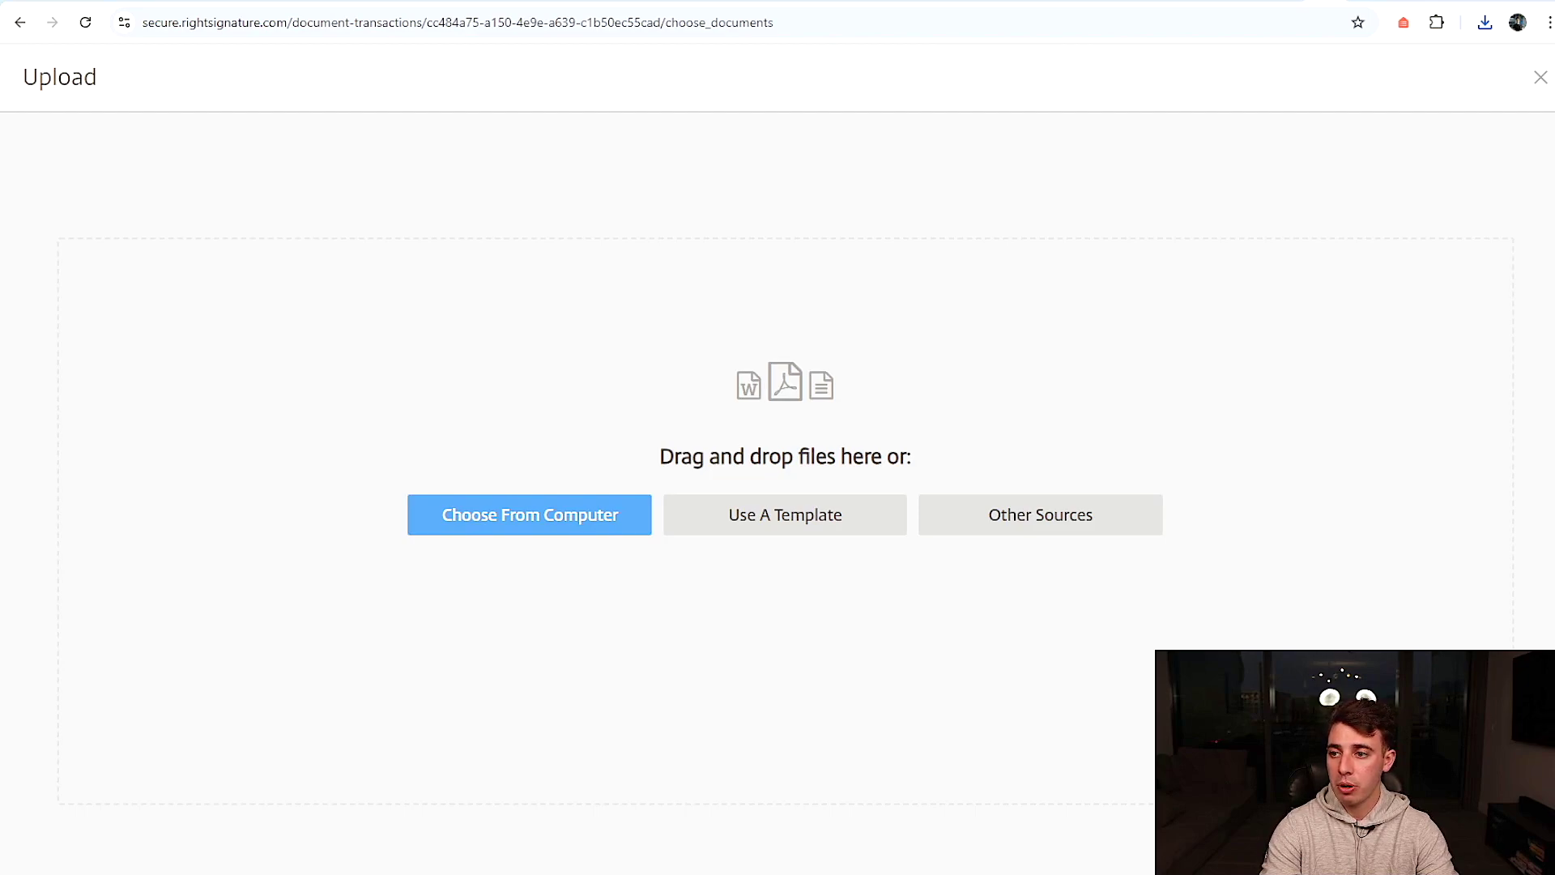
{"action": "left_click", "coordinate": [529, 514]}
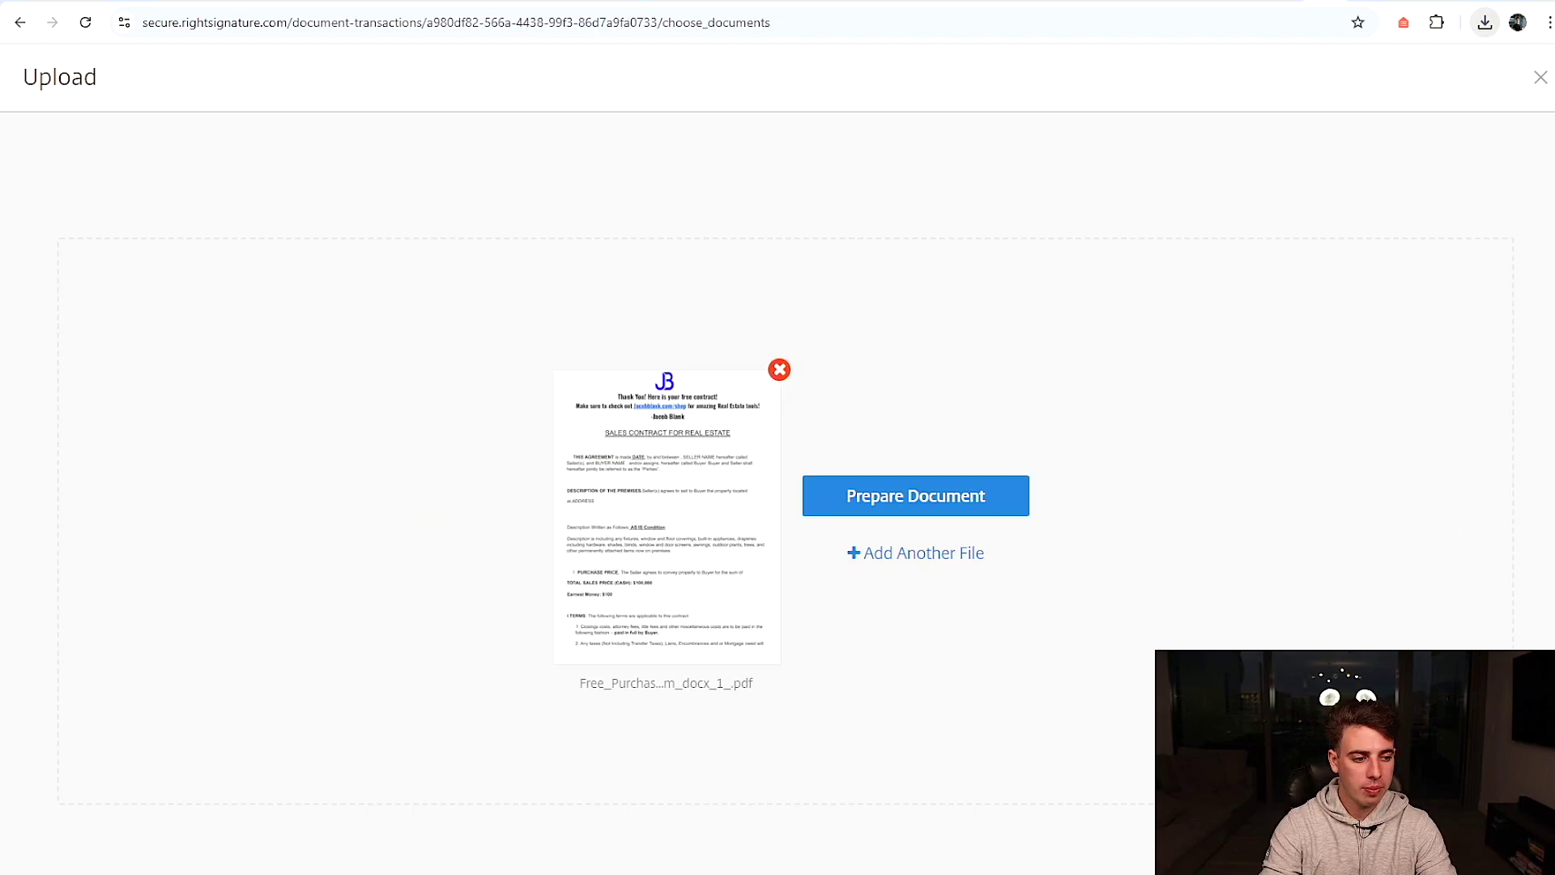
Prepare the uploaded contract with two signers, SELLER and BUYER, including their e-mail addresses, and continue to field placement.
{"action": "left_click", "coordinate": [996, 496]}
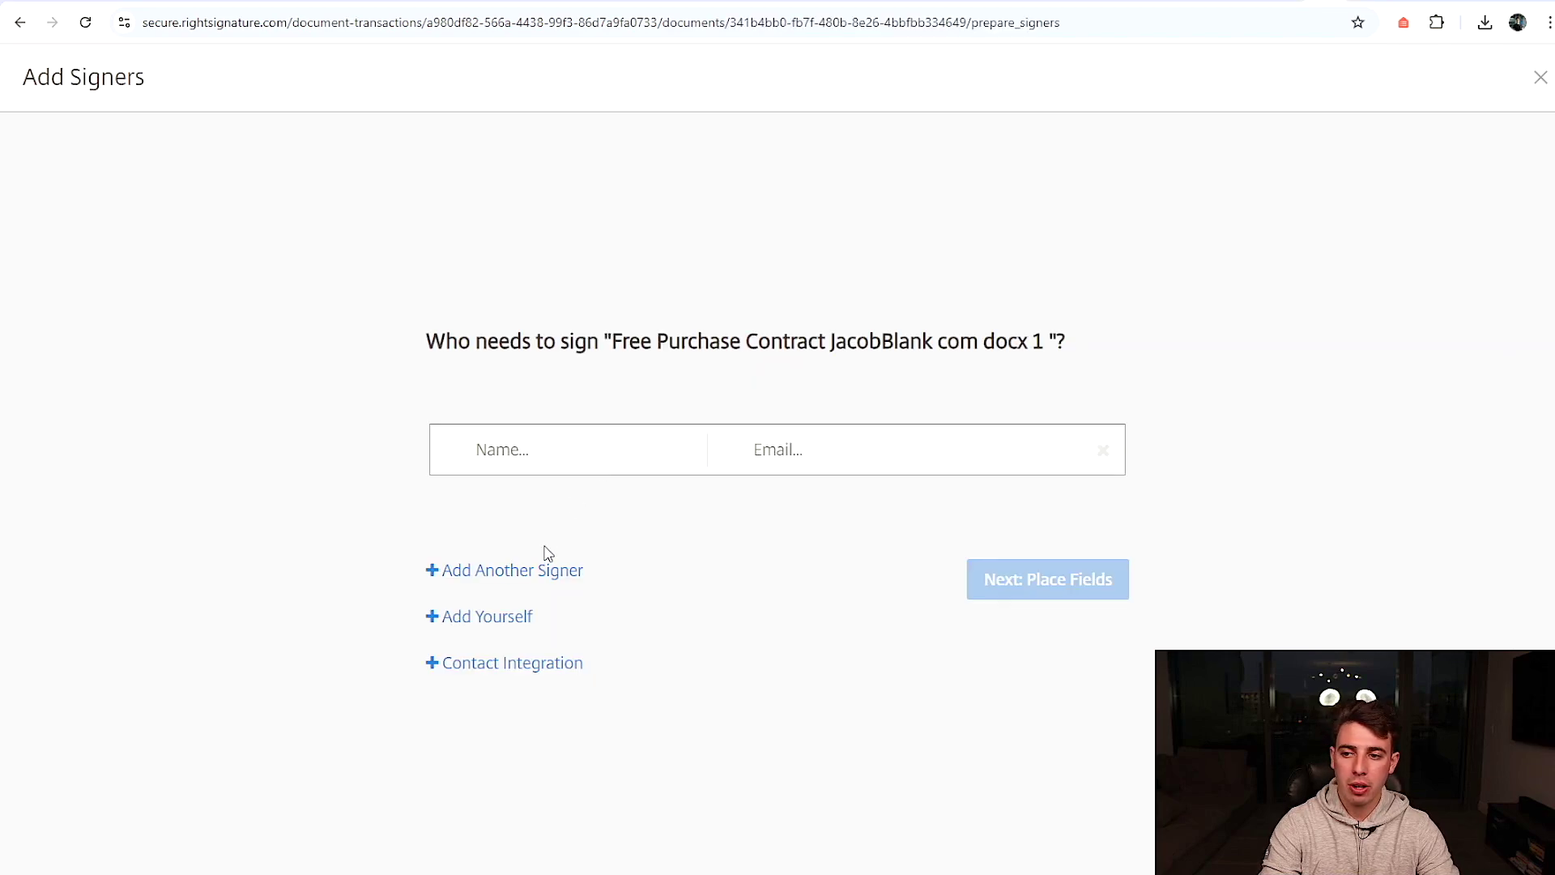
{"action": "left_click", "coordinate": [524, 571]}
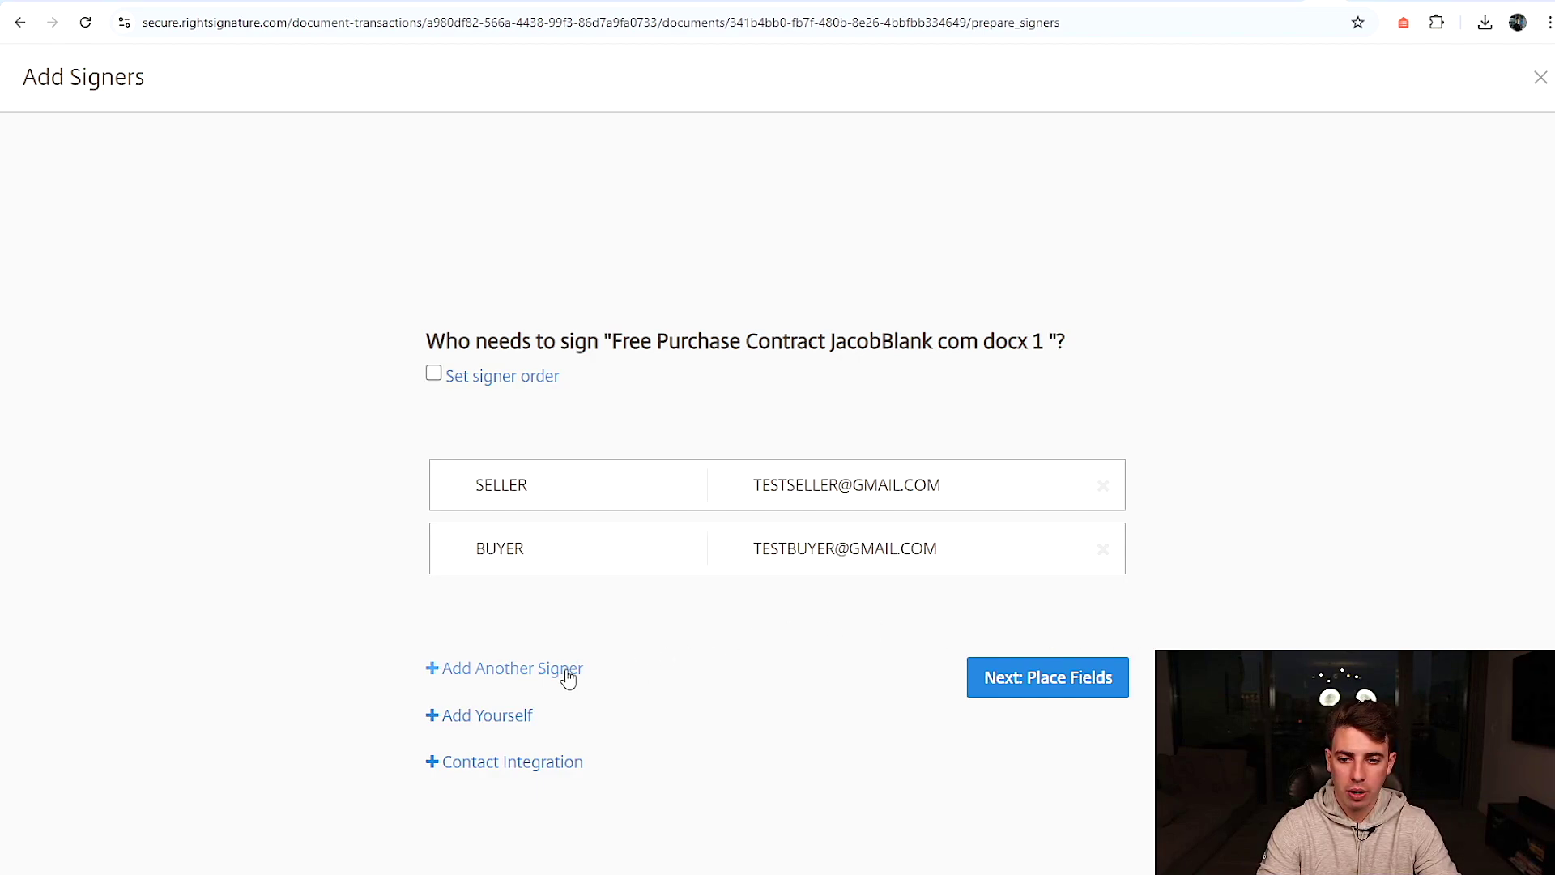
{"action": "left_click", "coordinate": [1017, 685]}
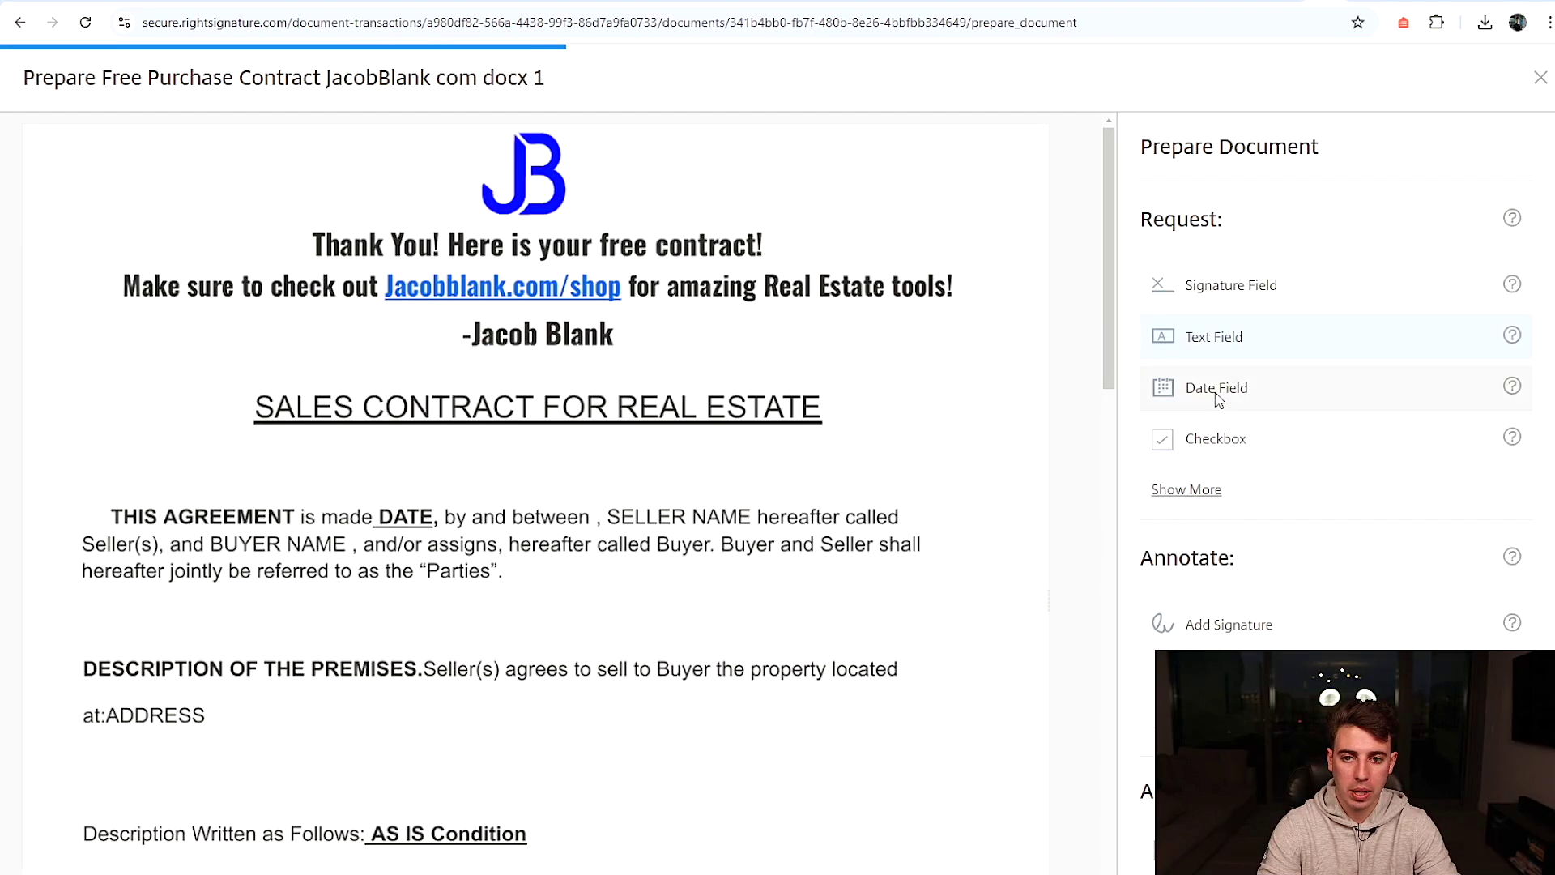
Place signature fields on the first buyer line and on both seller lines of the contract's last page.
{"action": "scroll", "coordinate": [871, 415], "scroll_direction": "down", "scroll_amount": 3}
{"action": "scroll", "coordinate": [871, 415], "scroll_direction": "down", "scroll_amount": 1}
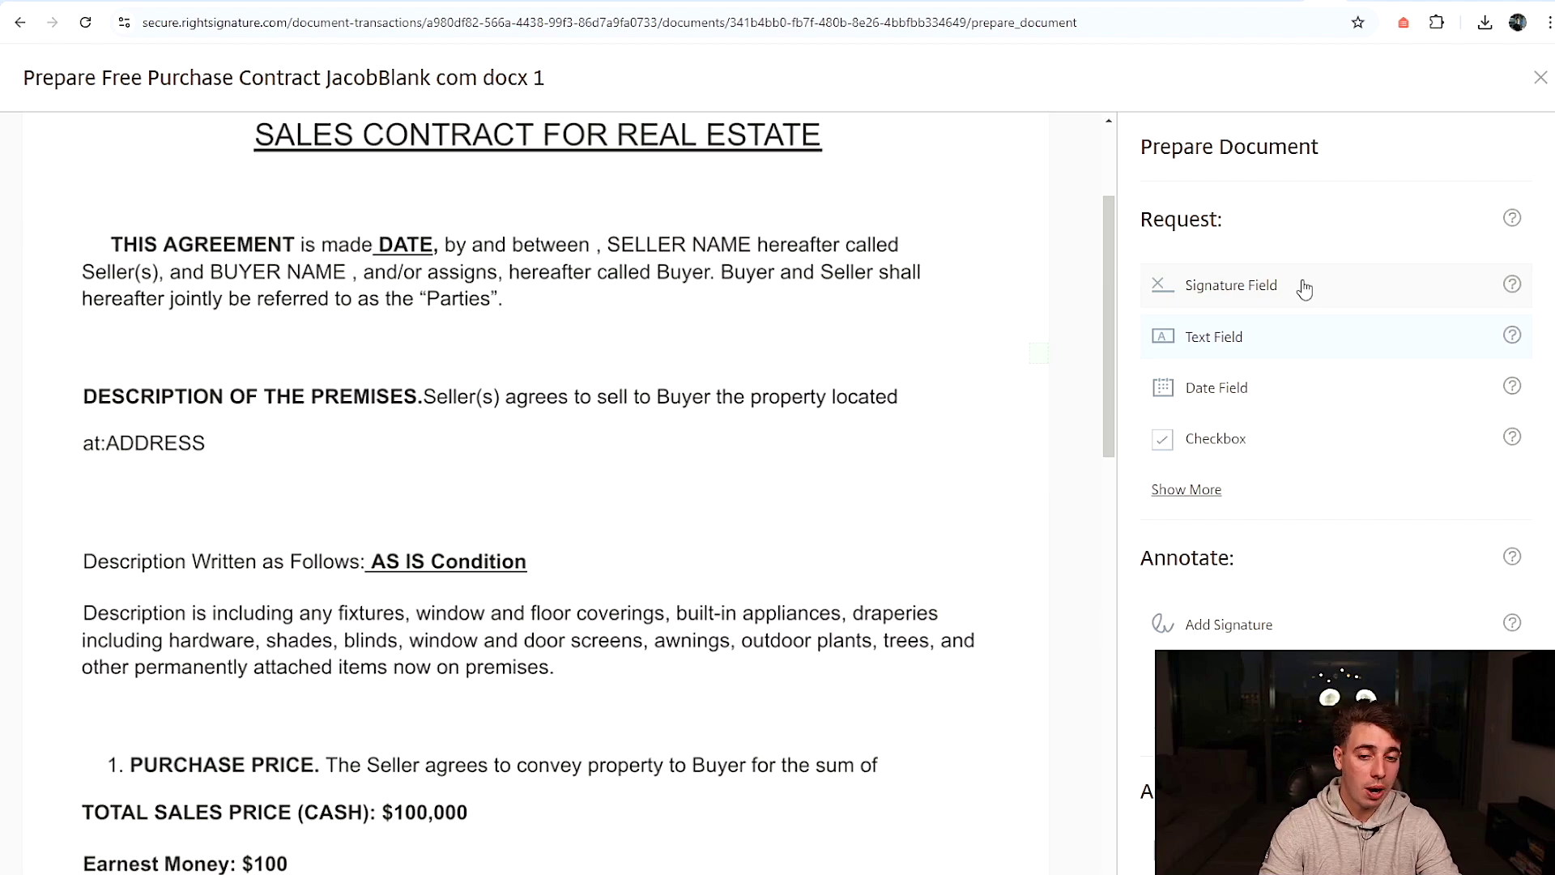
{"action": "scroll", "coordinate": [580, 403], "scroll_direction": "down", "scroll_amount": 20}
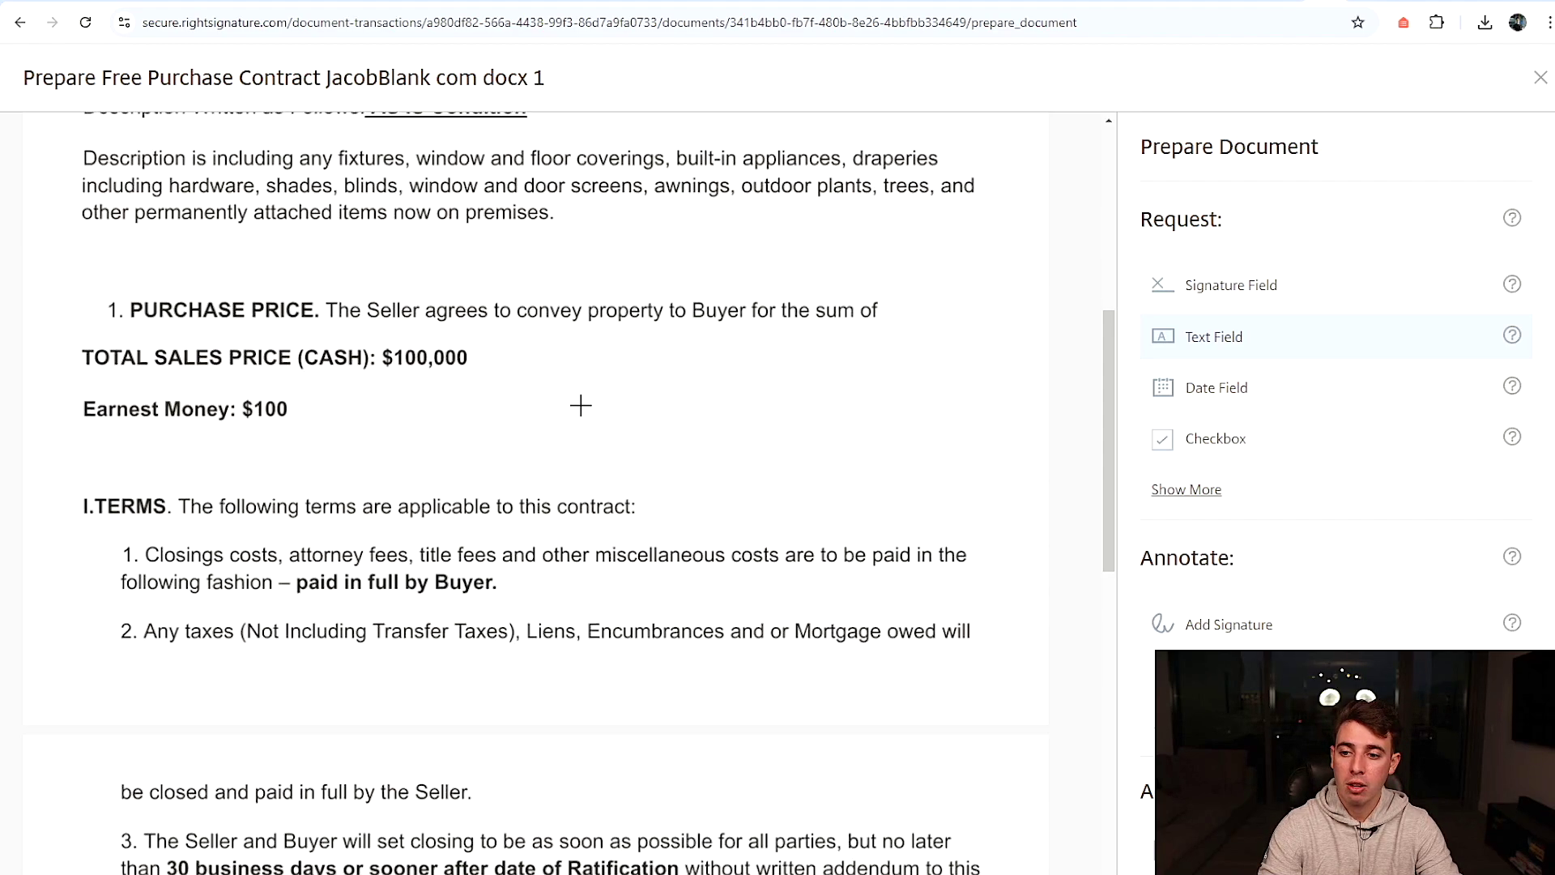
{"action": "scroll", "coordinate": [580, 402], "scroll_direction": "down", "scroll_amount": 3}
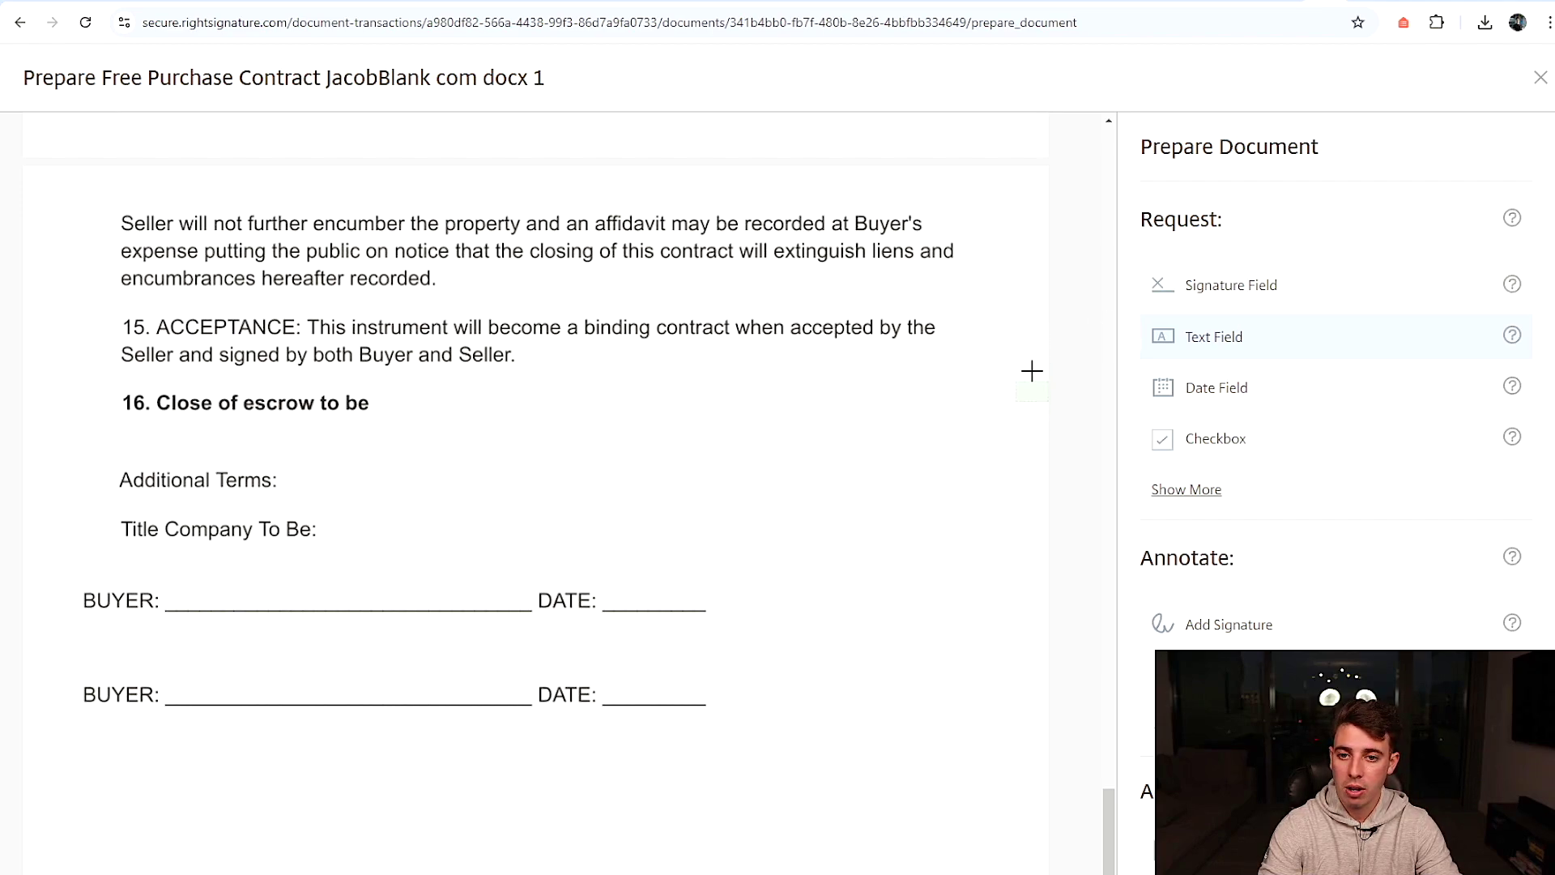
{"action": "left_click", "coordinate": [1206, 296]}
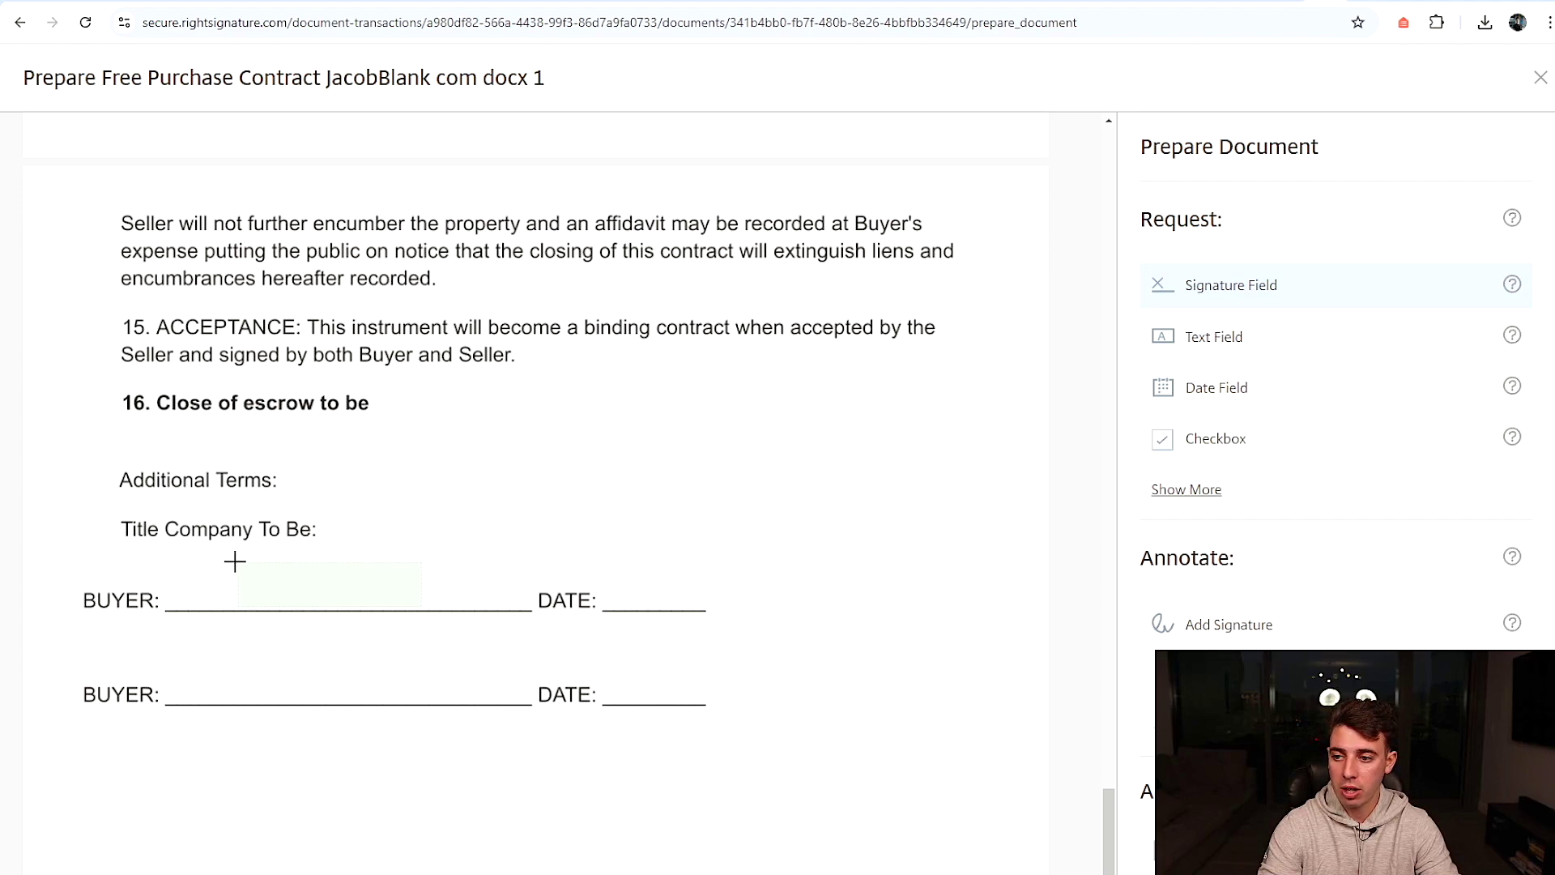
{"action": "left_click", "coordinate": [206, 559]}
{"action": "scroll", "coordinate": [388, 543], "scroll_direction": "down", "scroll_amount": 3}
{"action": "left_click", "coordinate": [209, 576]}
{"action": "left_click", "coordinate": [196, 827]}
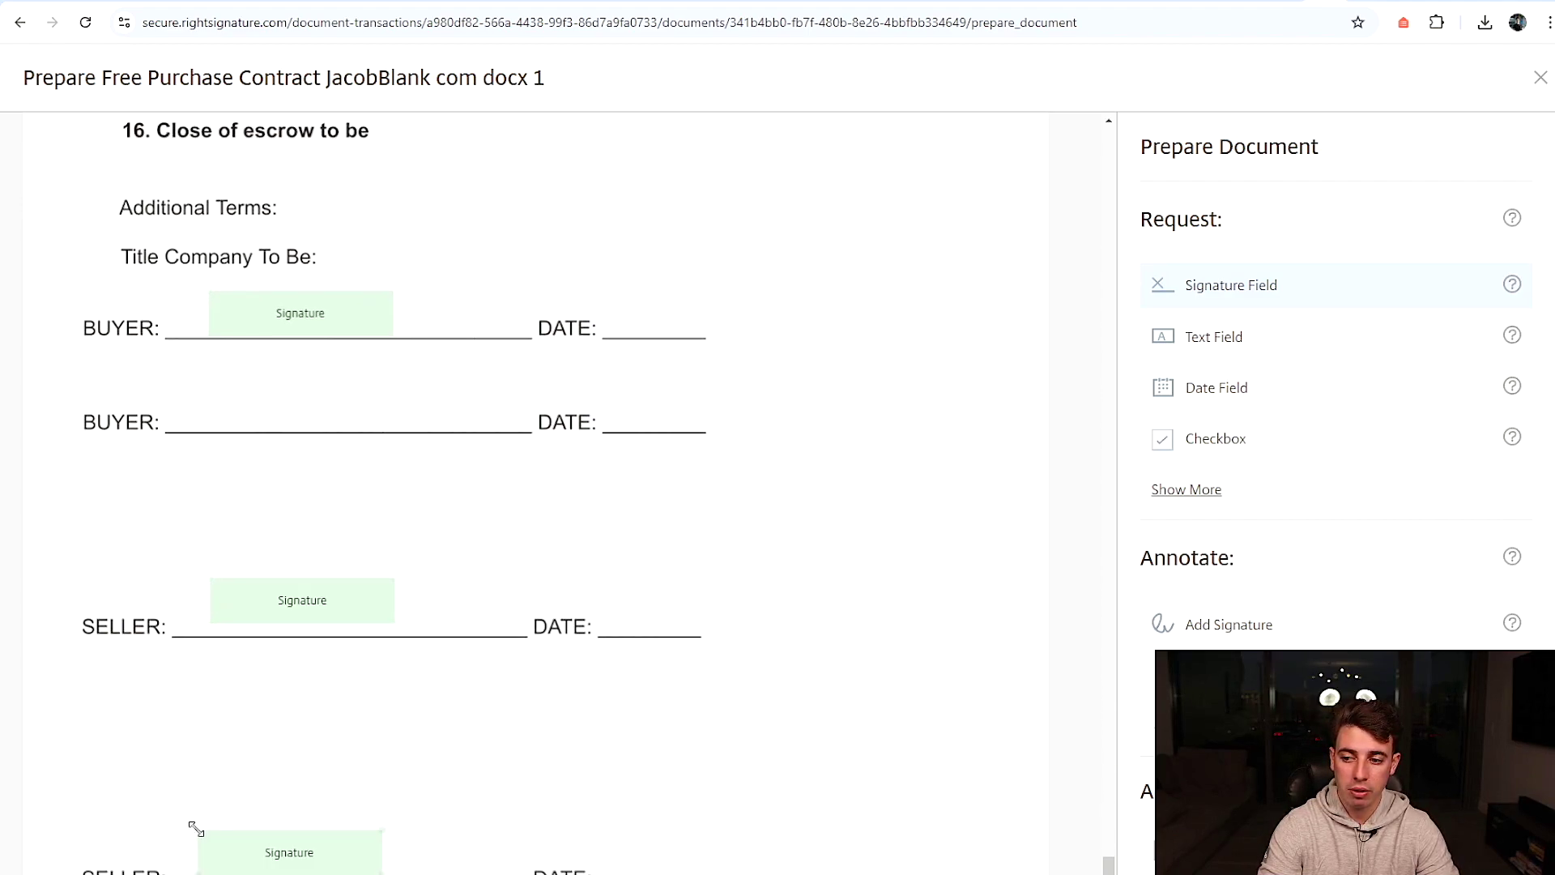
Delete the second seller line's signature field and place date fields on the first buyer and first seller lines.
{"action": "left_click", "coordinate": [257, 842]}
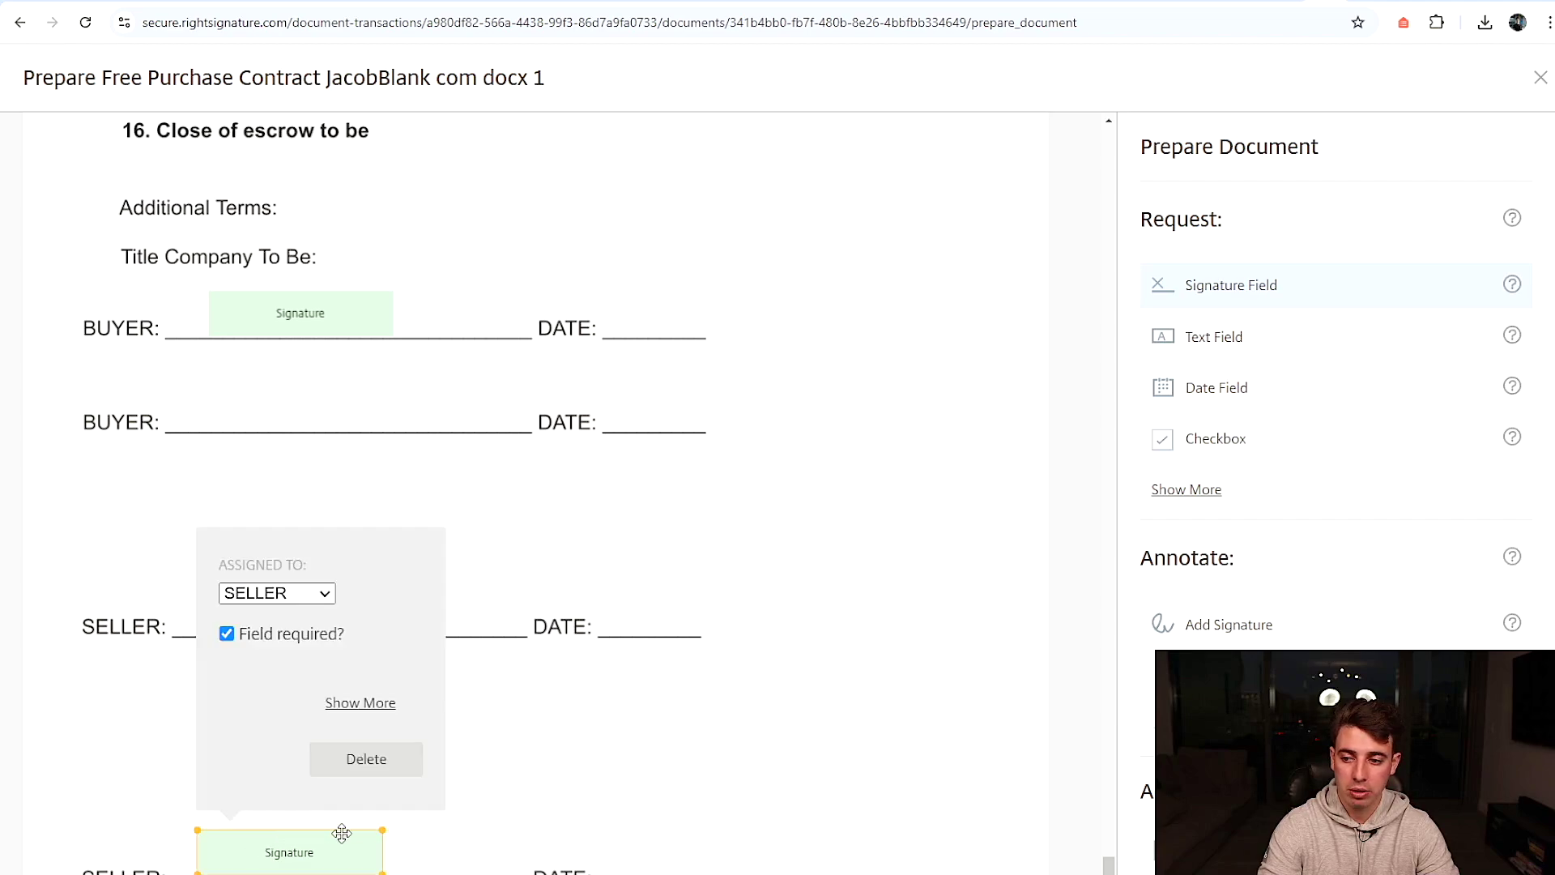
{"action": "left_click", "coordinate": [397, 754]}
{"action": "left_click", "coordinate": [1209, 399]}
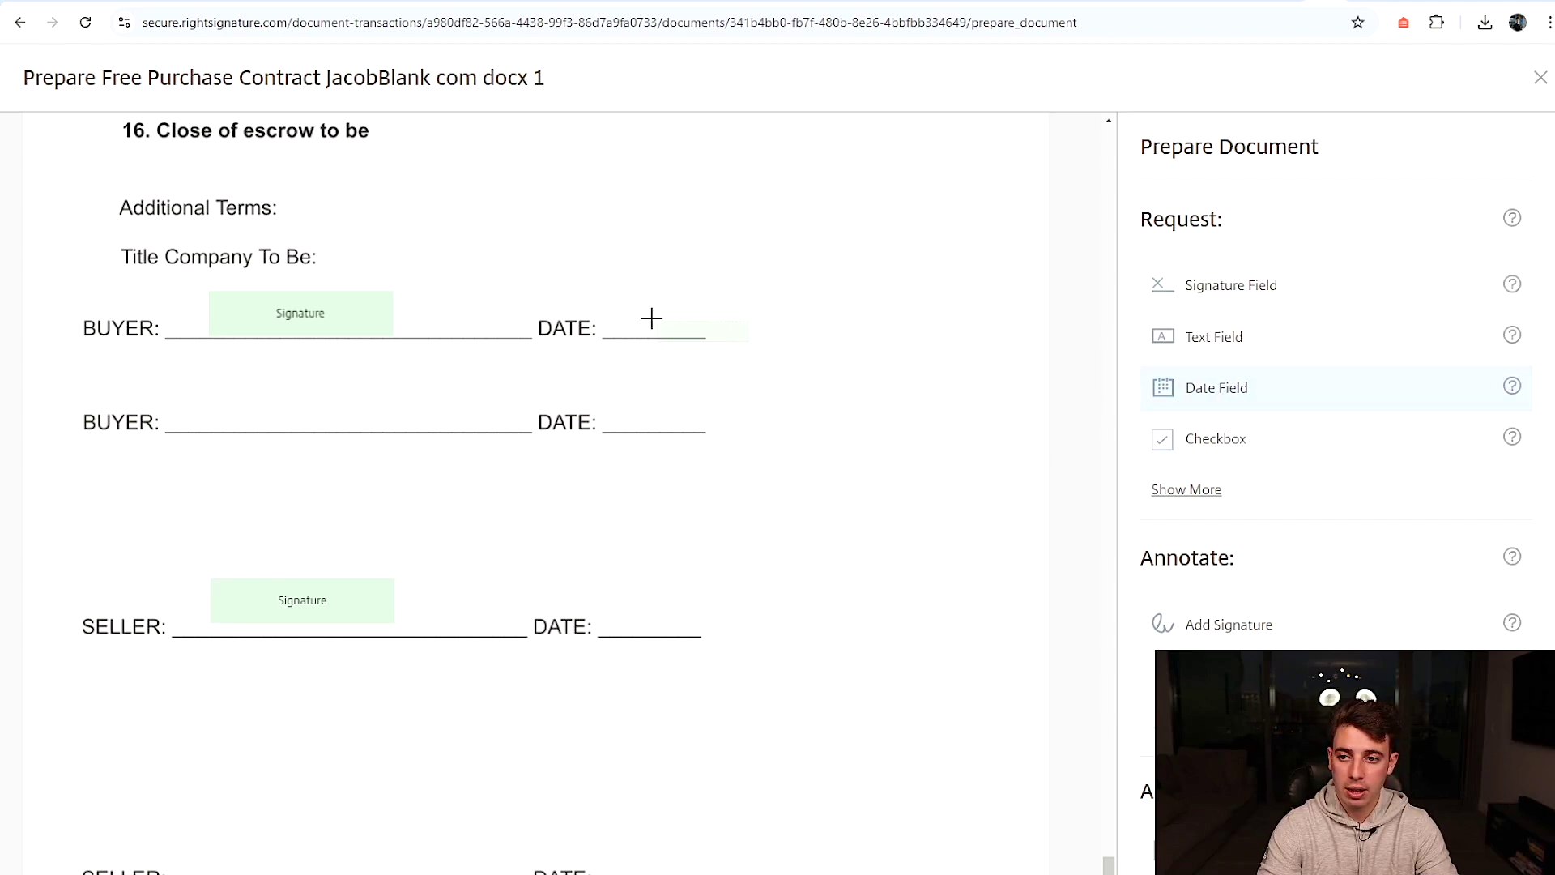
{"action": "left_click", "coordinate": [611, 303]}
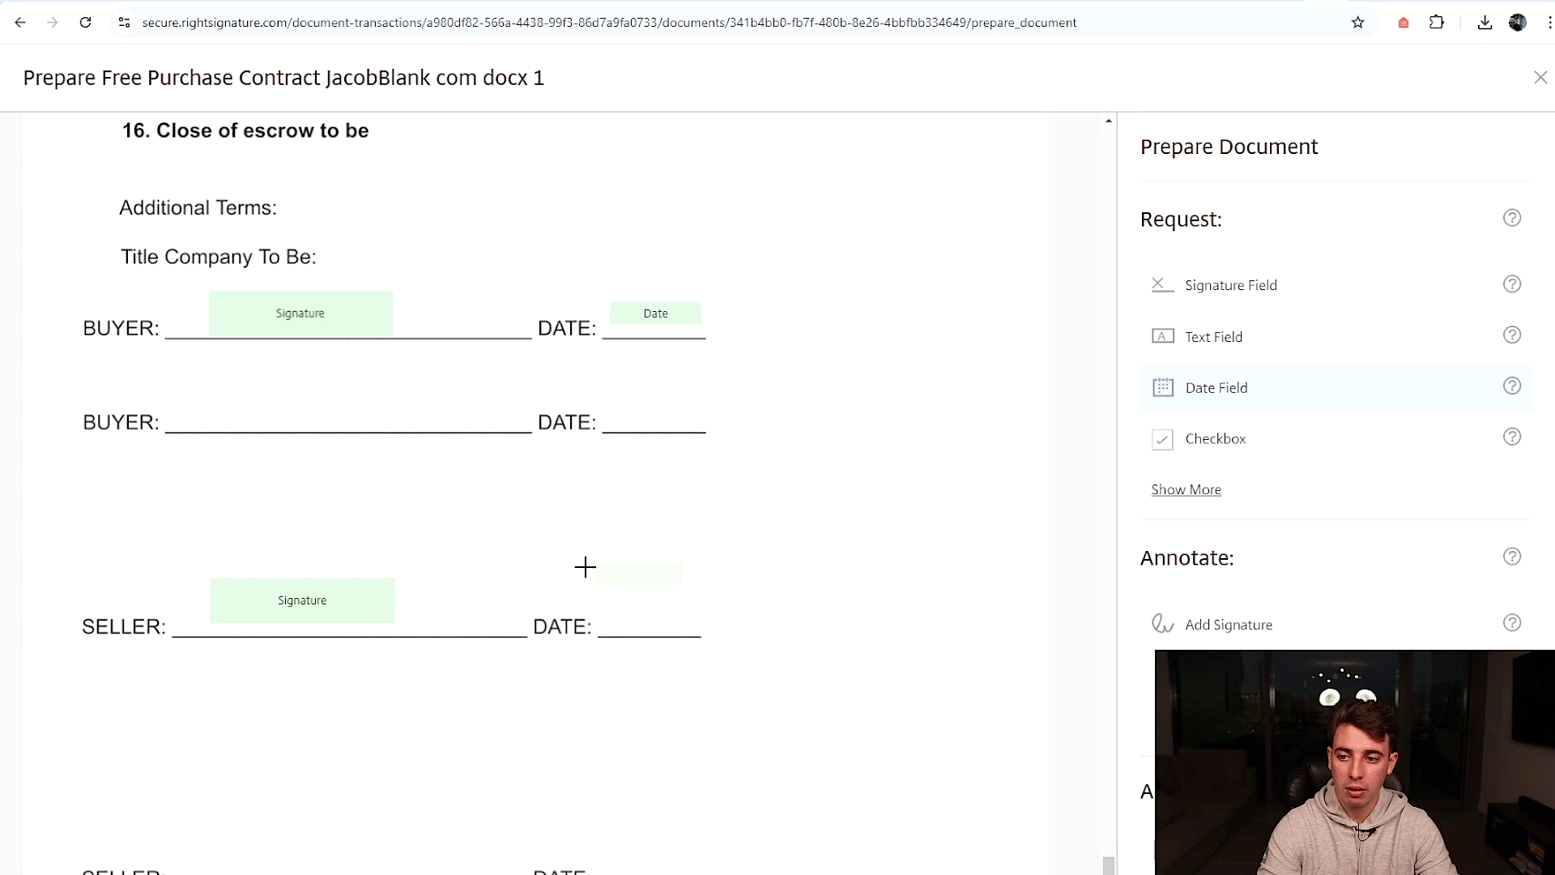
{"action": "left_click", "coordinate": [602, 600]}
Assign the signature and date fields on the first buyer line to BUYER.
{"action": "scroll", "coordinate": [304, 405], "scroll_direction": "up", "scroll_amount": 1}
{"action": "left_click", "coordinate": [299, 404]}
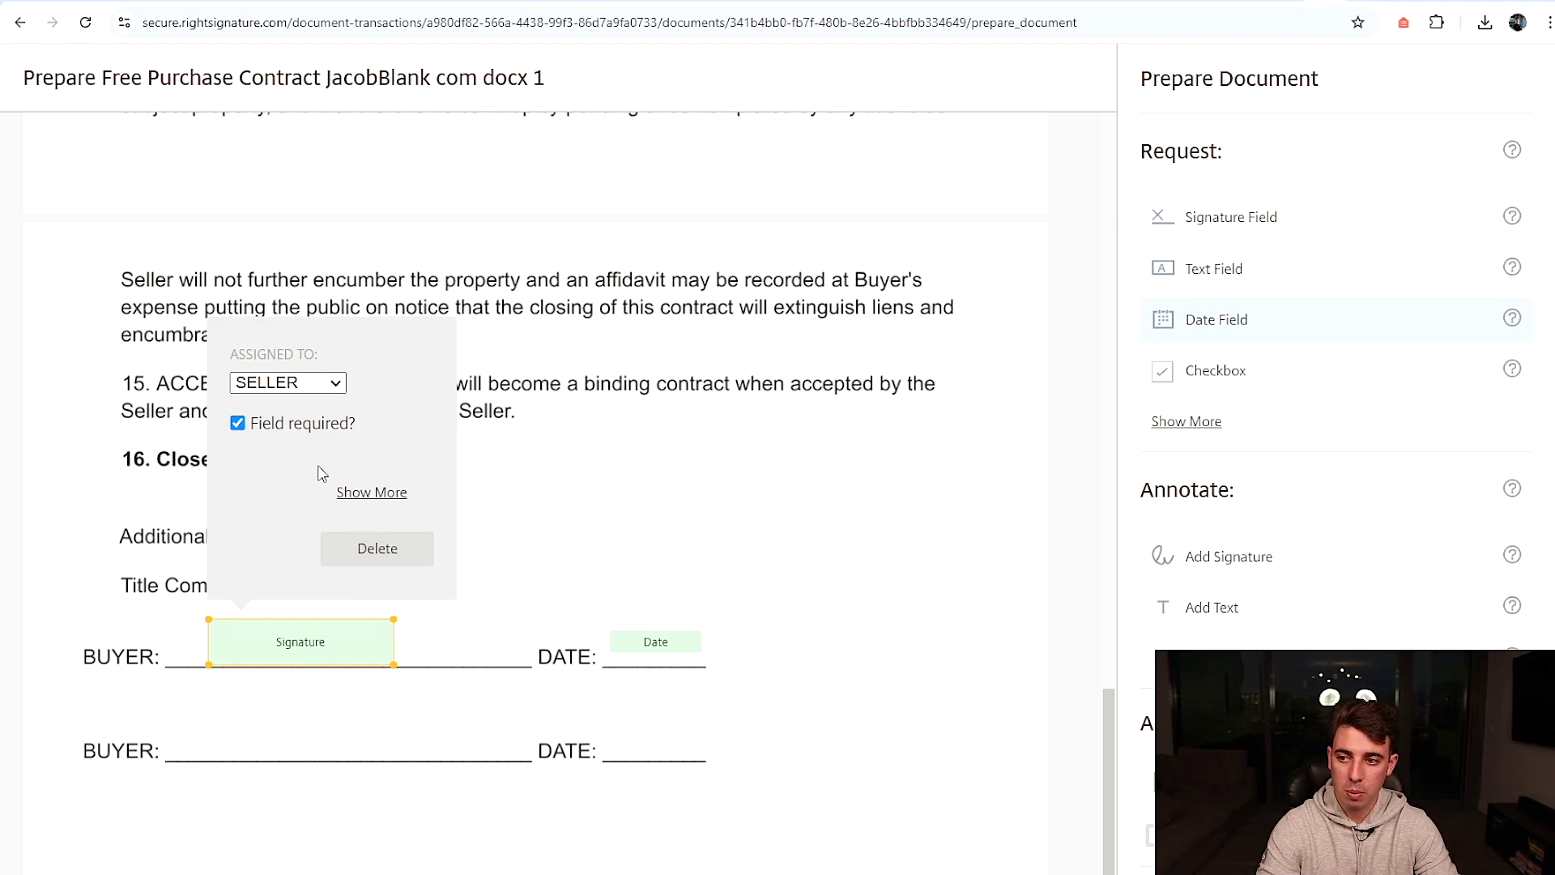
{"action": "left_click", "coordinate": [316, 389]}
{"action": "left_click", "coordinate": [293, 454]}
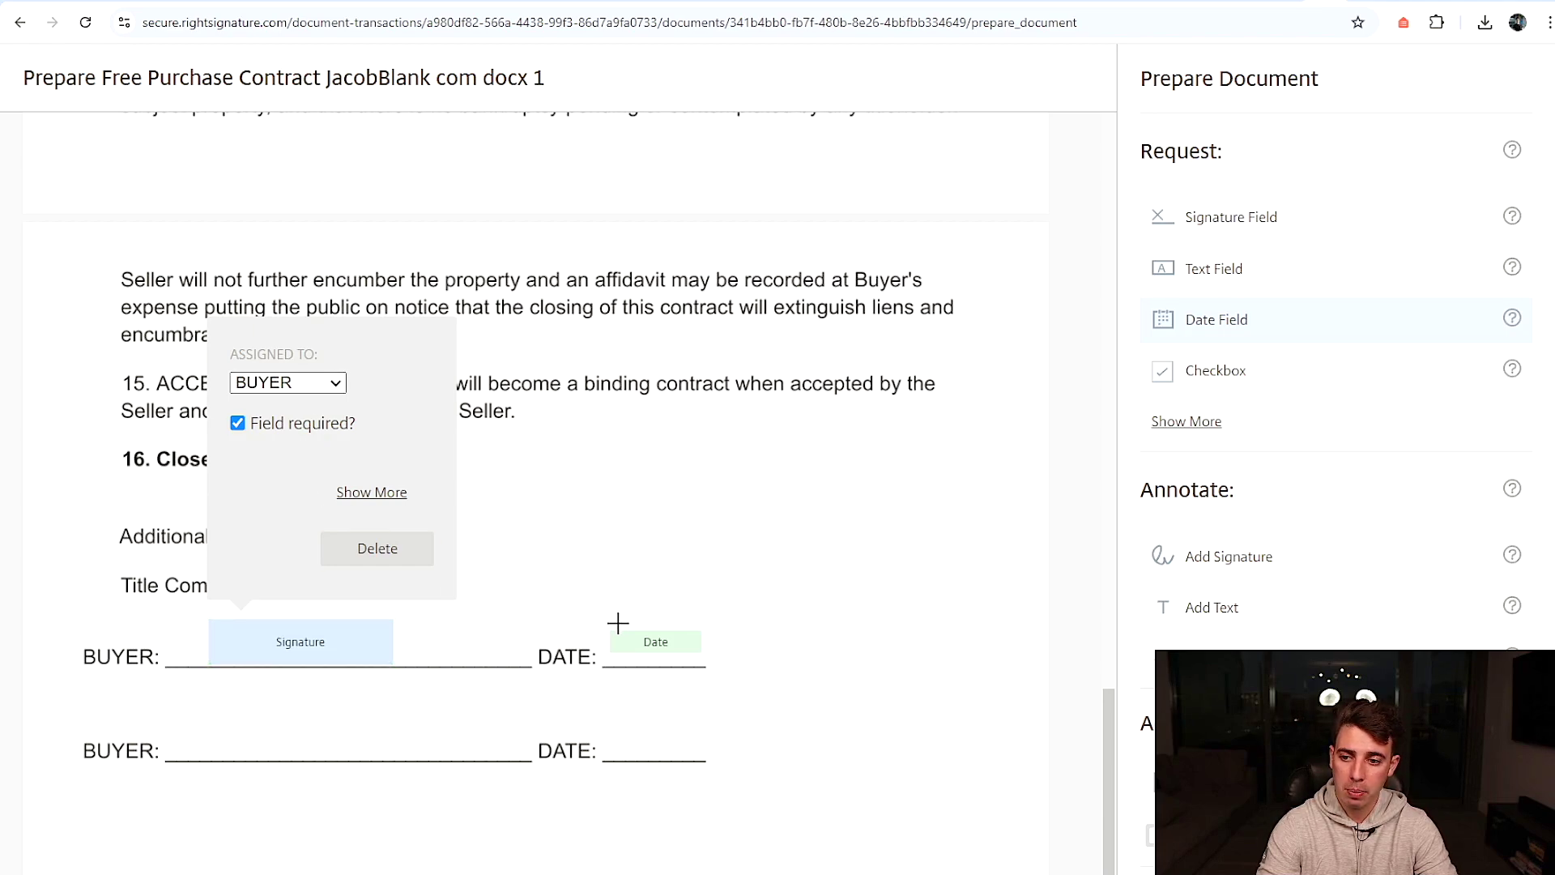
{"action": "left_click", "coordinate": [636, 642]}
{"action": "left_click", "coordinate": [670, 416]}
Check which signer the signature and date fields on the first seller line are assigned to.
{"action": "scroll", "coordinate": [373, 616], "scroll_direction": "down", "scroll_amount": 3}
{"action": "left_click", "coordinate": [345, 652]}
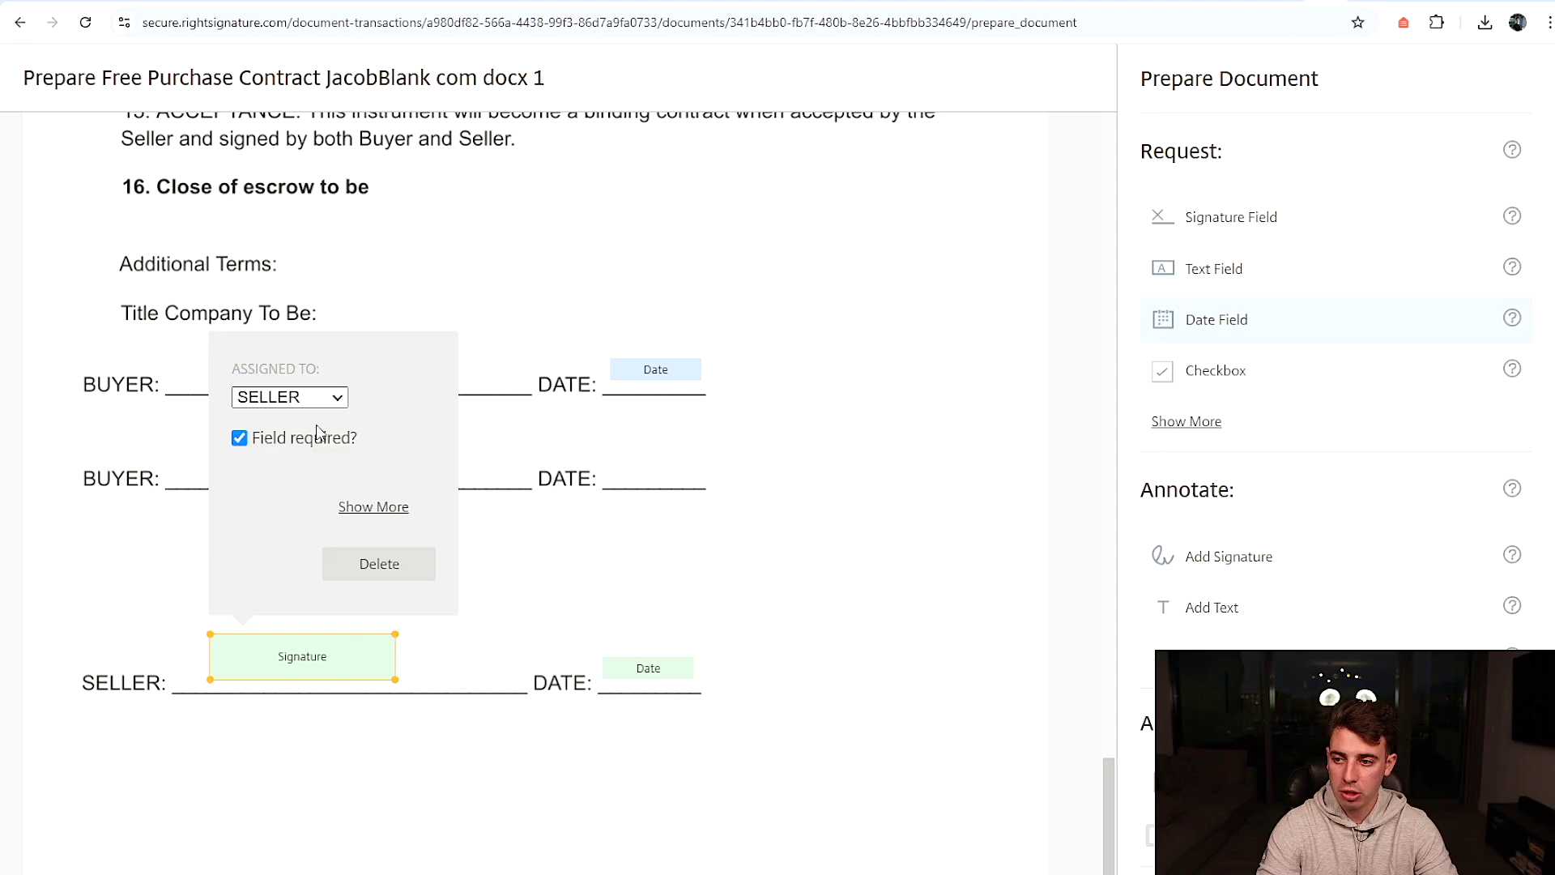
{"action": "left_click", "coordinate": [638, 660]}
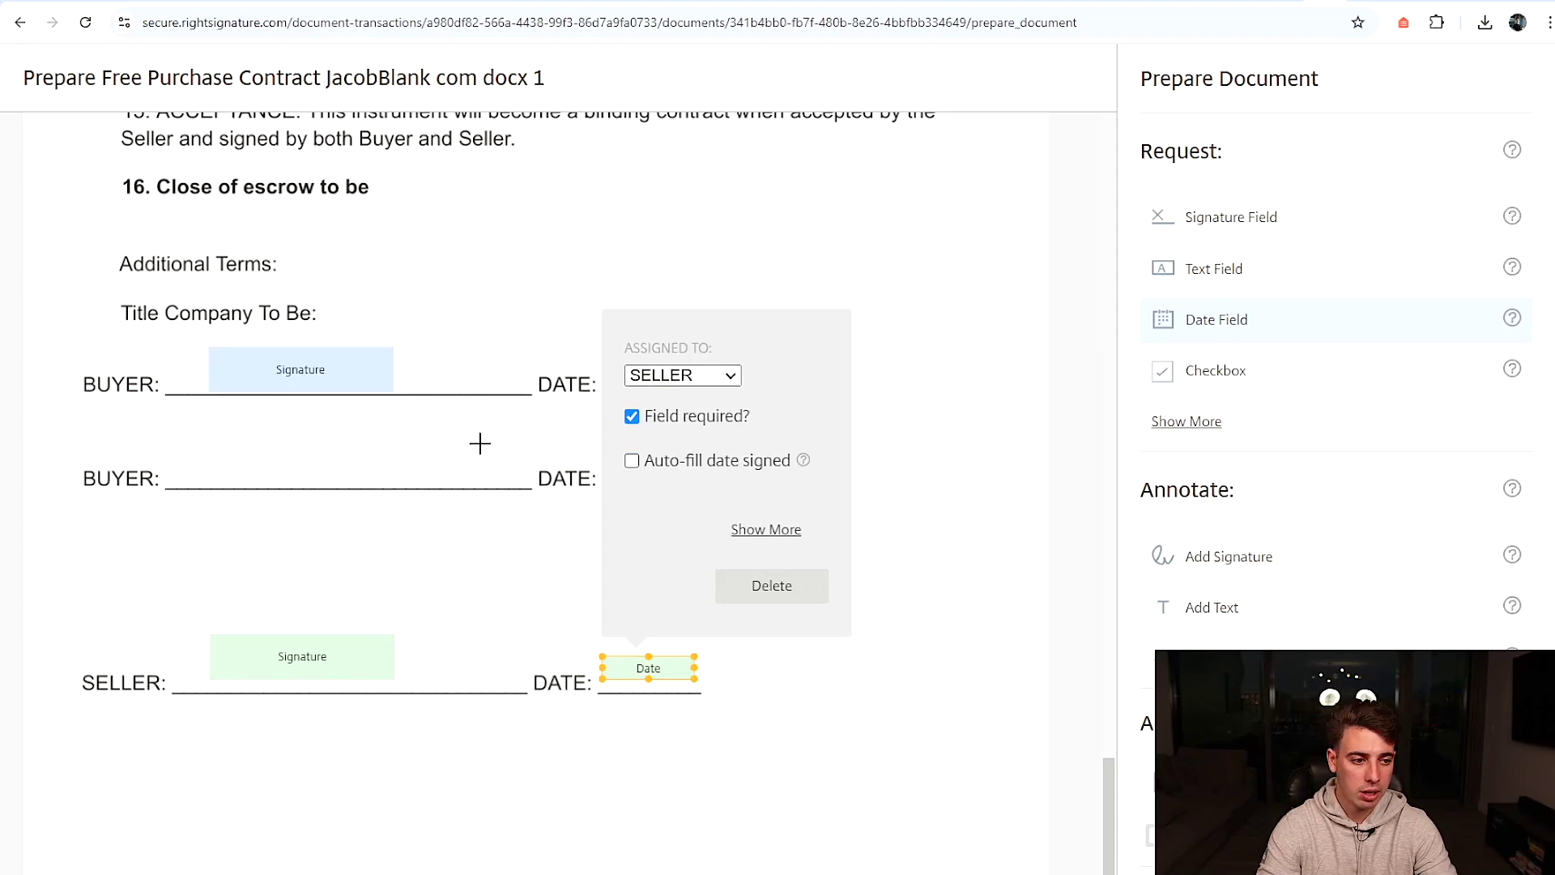
Look over the contract's pages and continue to the review page for sending the document.
{"action": "scroll", "coordinate": [479, 442], "scroll_direction": "up", "scroll_amount": 20}
{"action": "scroll", "coordinate": [479, 438], "scroll_direction": "down", "scroll_amount": 5}
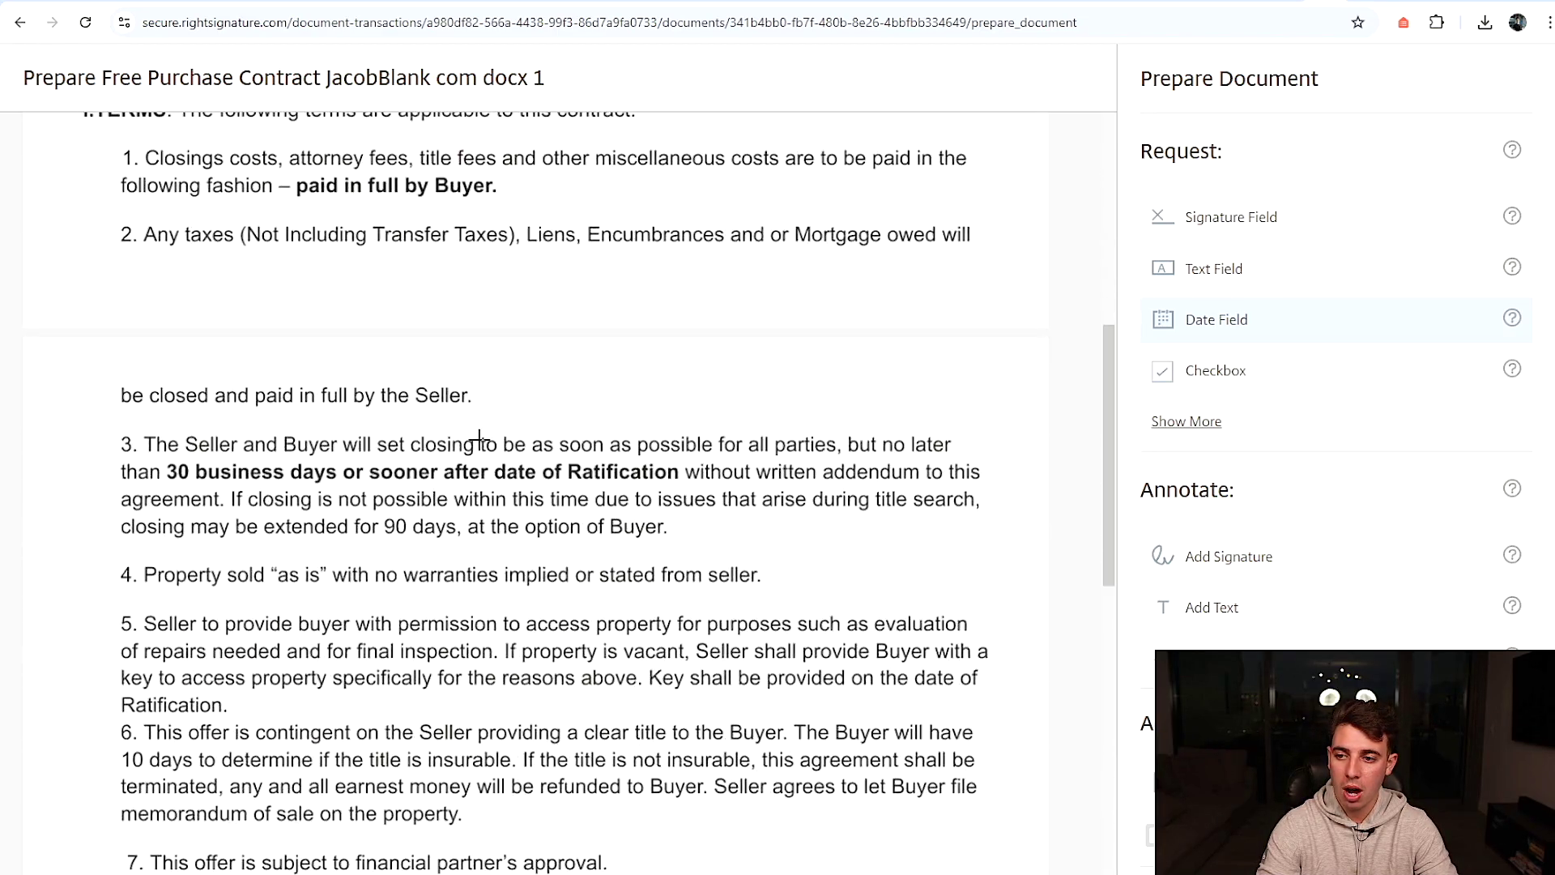
{"action": "scroll", "coordinate": [479, 438], "scroll_direction": "down", "scroll_amount": 10}
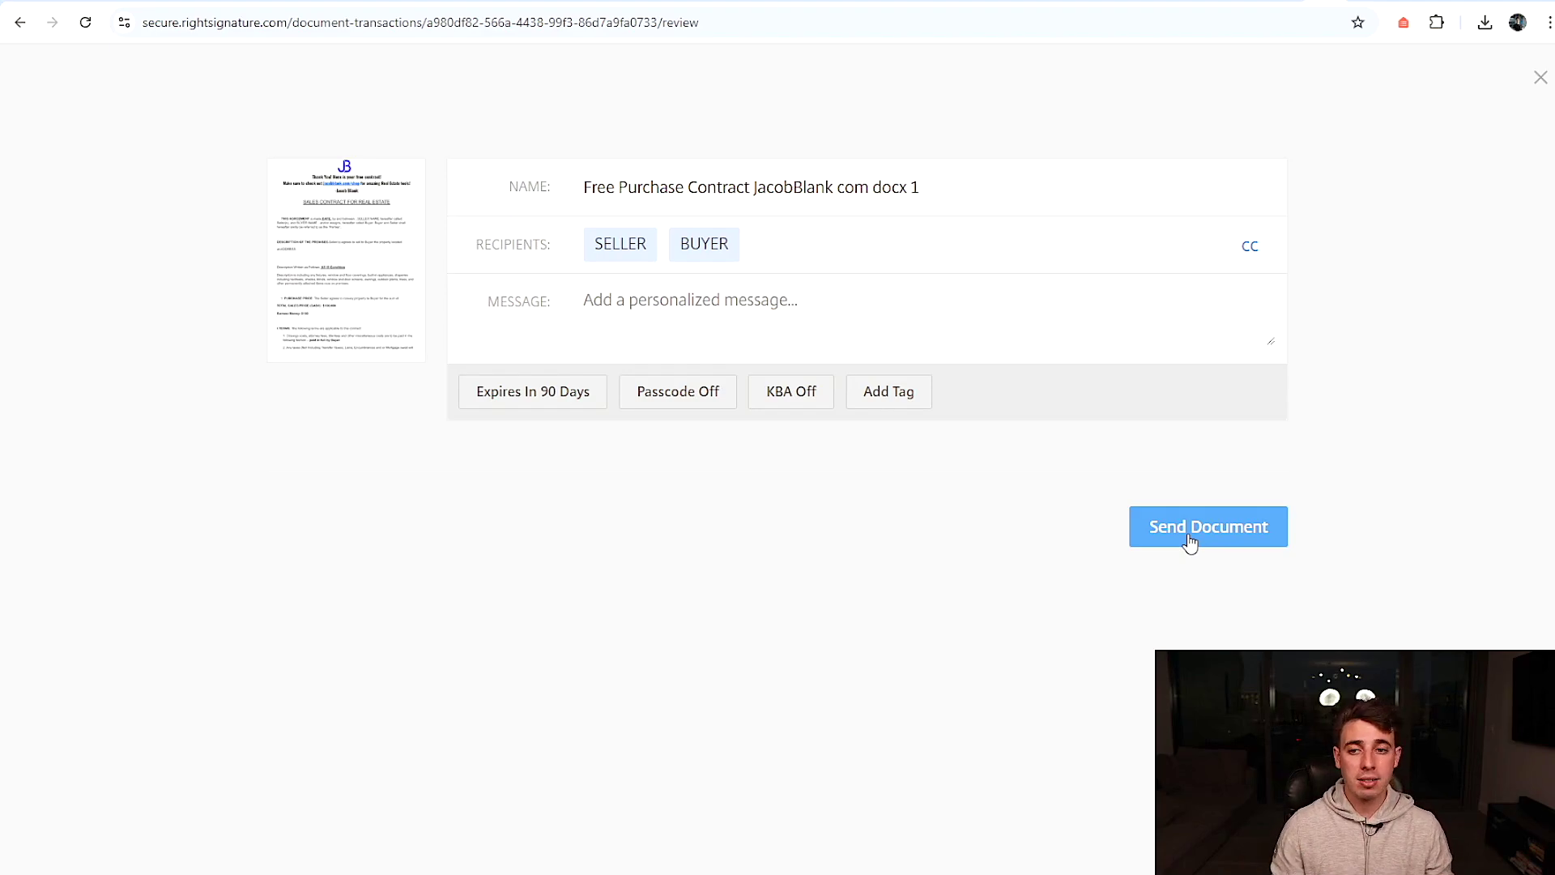
Switch to the Free Assignment Contract in Google Docs and read through its clauses, from purchase price and assignment fee to other terms.
{"action": "left_click", "coordinate": [136, 2]}
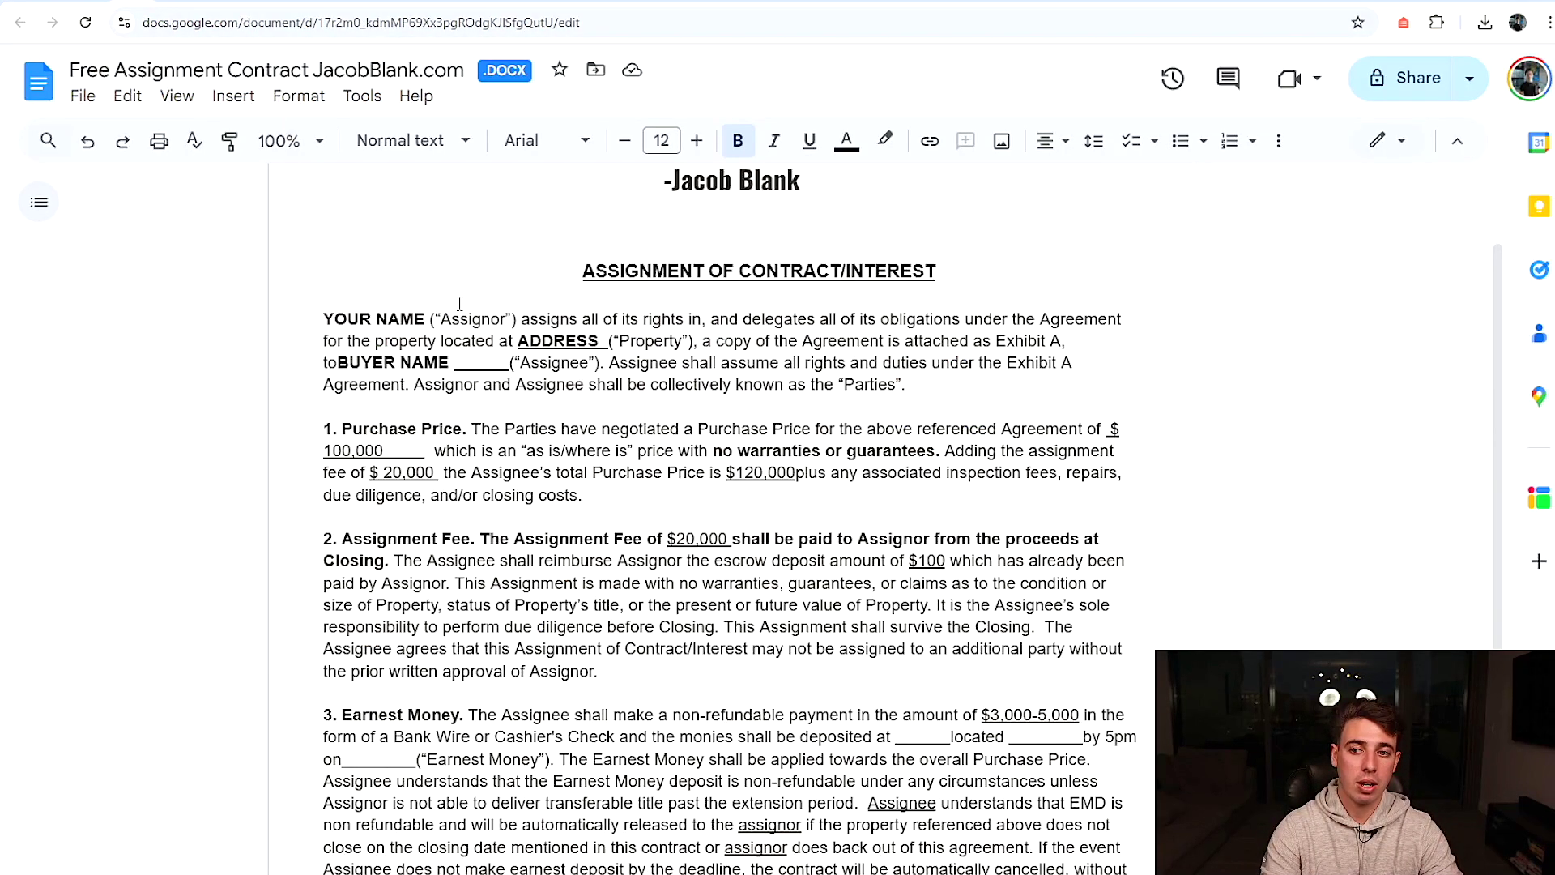
{"action": "scroll", "coordinate": [460, 303], "scroll_direction": "down", "scroll_amount": 2}
{"action": "scroll", "coordinate": [462, 305], "scroll_direction": "up", "scroll_amount": 1}
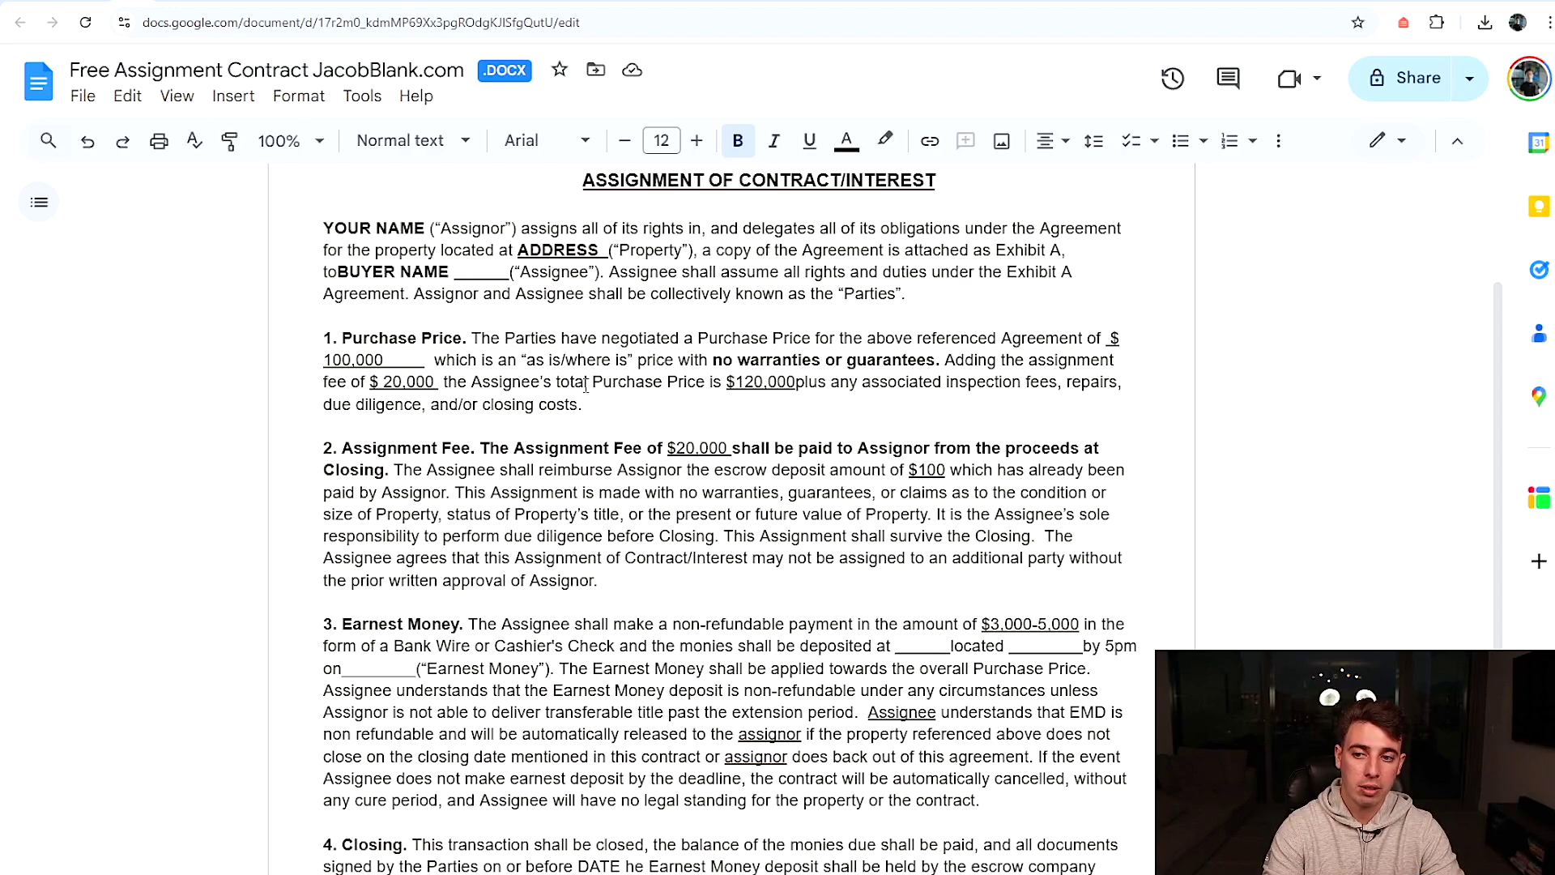
{"action": "scroll", "coordinate": [962, 632], "scroll_direction": "down", "scroll_amount": 11}
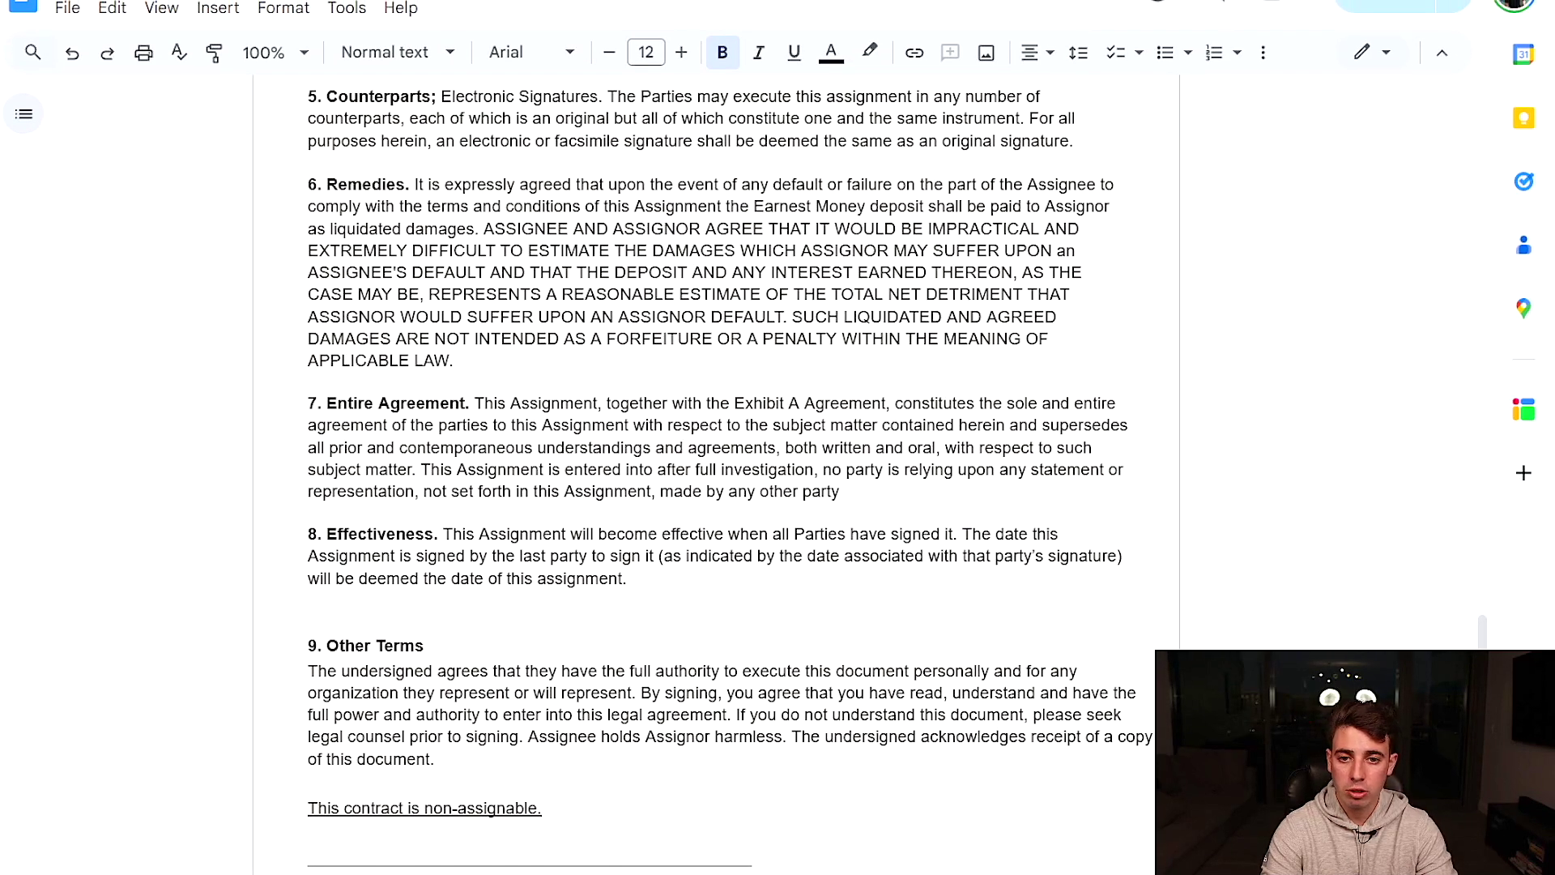
{"action": "scroll", "coordinate": [716, 437], "scroll_direction": "up", "scroll_amount": 5}
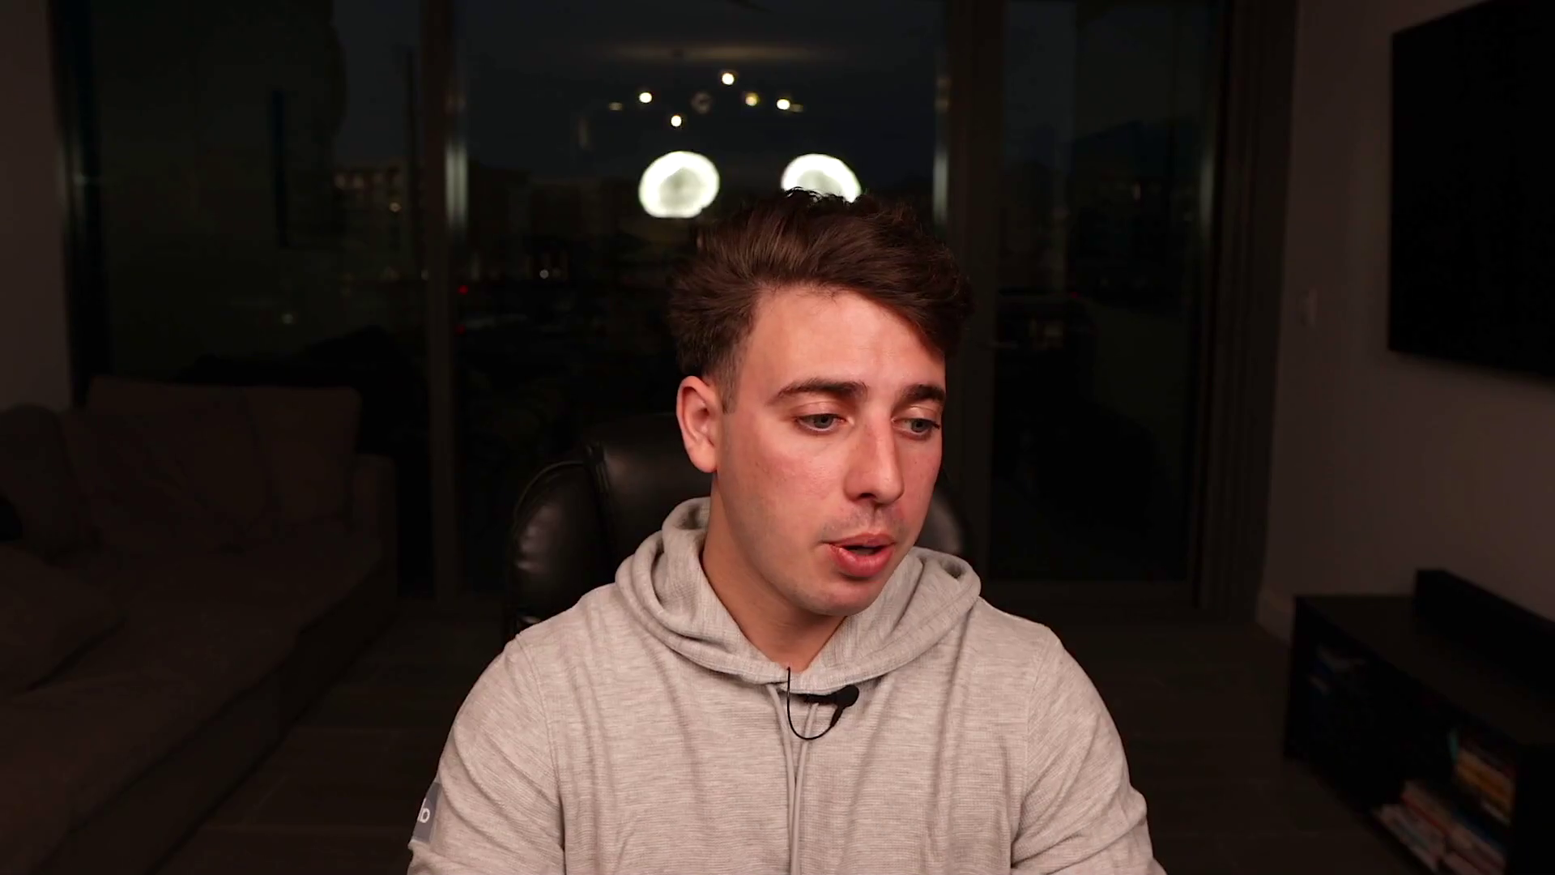